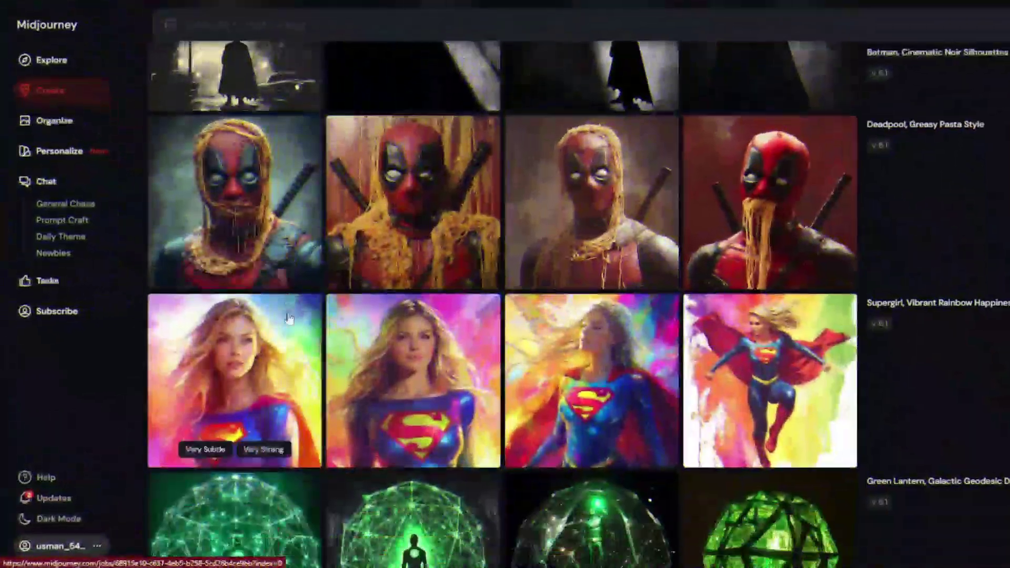
- Browse the generated superhero artwork on Midjourney's Create page
scroll(326, 253, "down", 3)
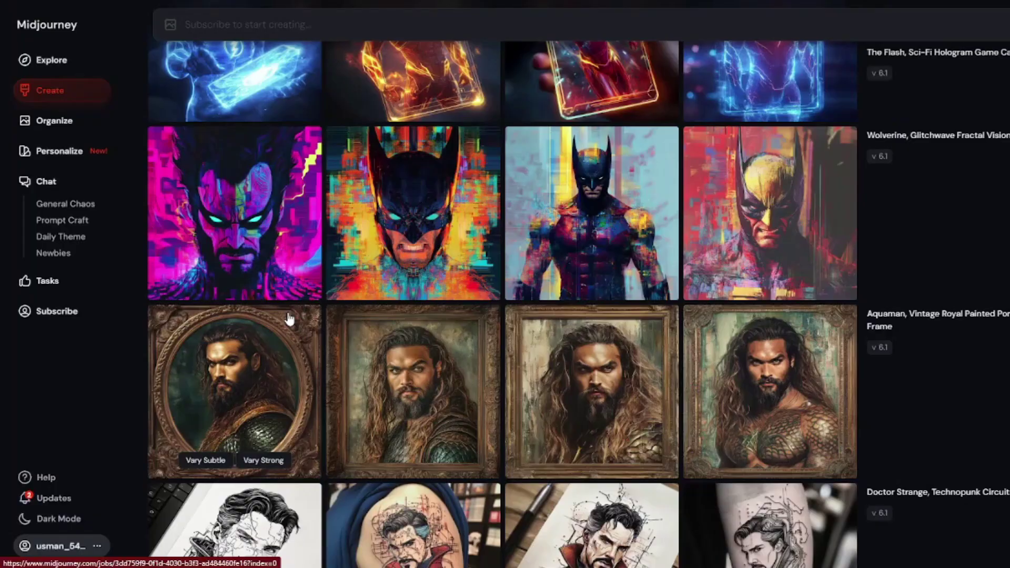
scroll(288, 320, "down", 6)
scroll(288, 320, "down", 5)
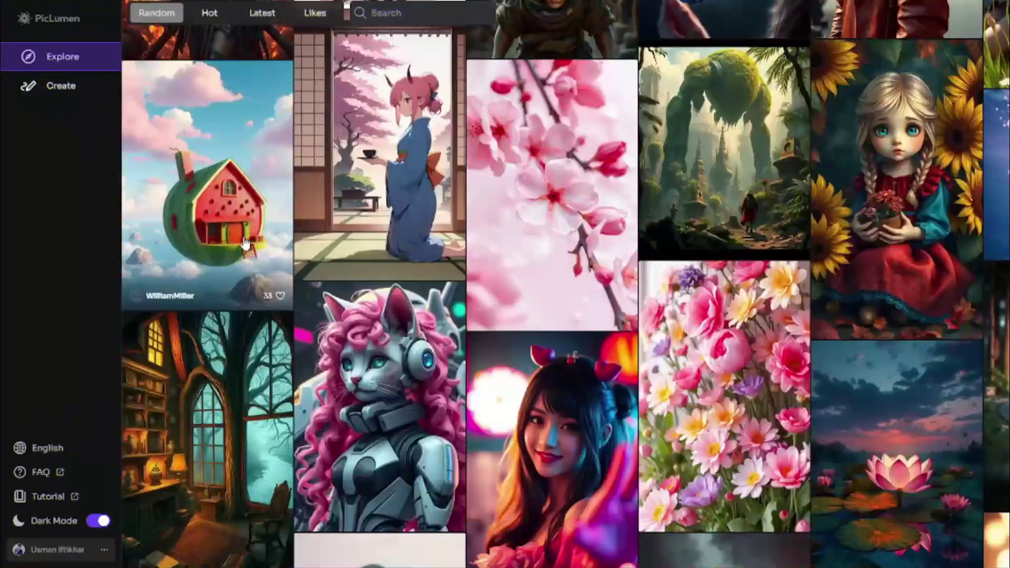
- Switch to PicLumen and browse the community images in the random Explore gallery
scroll(245, 244, "down", 2)
scroll(245, 243, "down", 10)
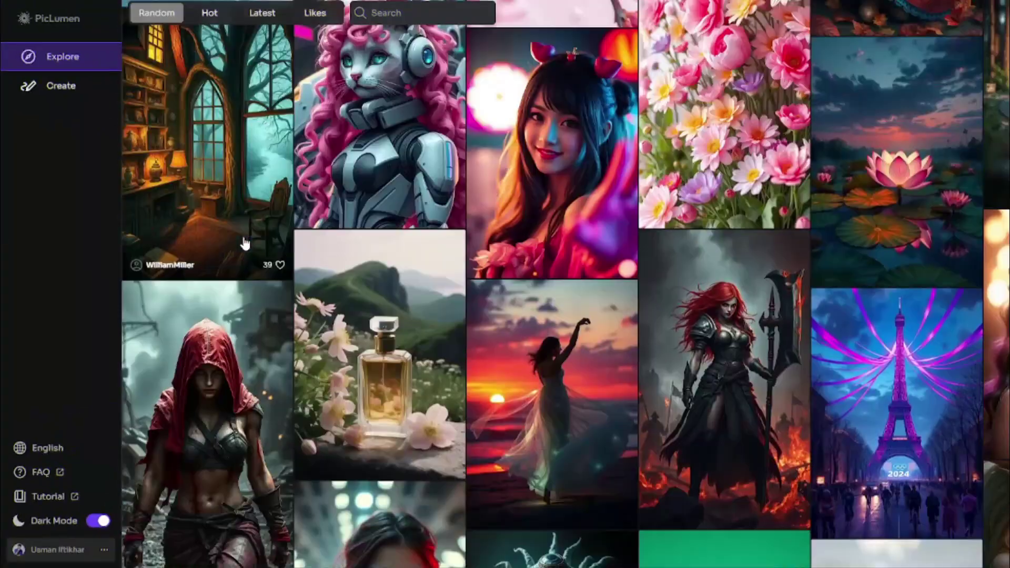
scroll(244, 243, "down", 10)
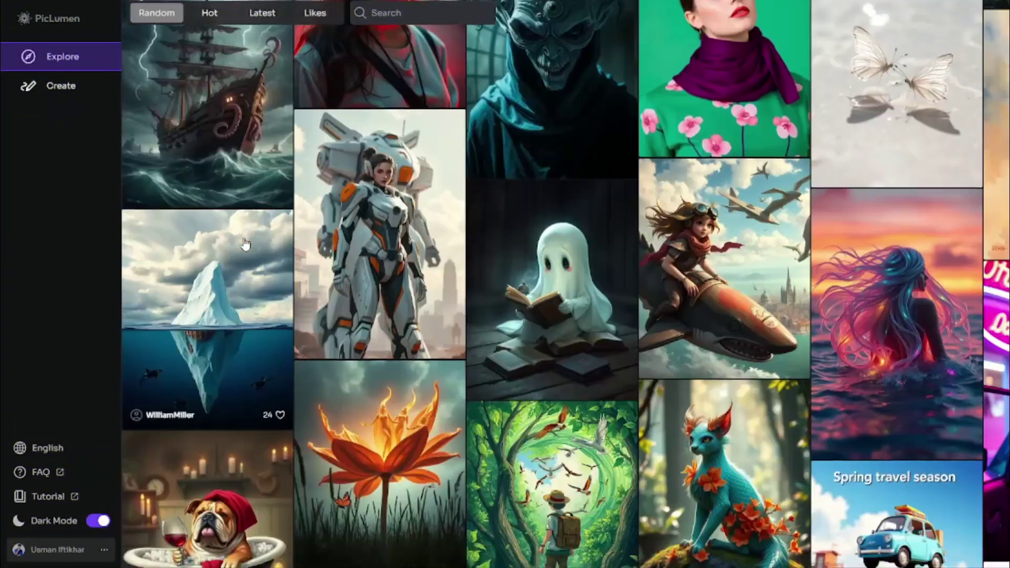
scroll(245, 242, "down", 2)
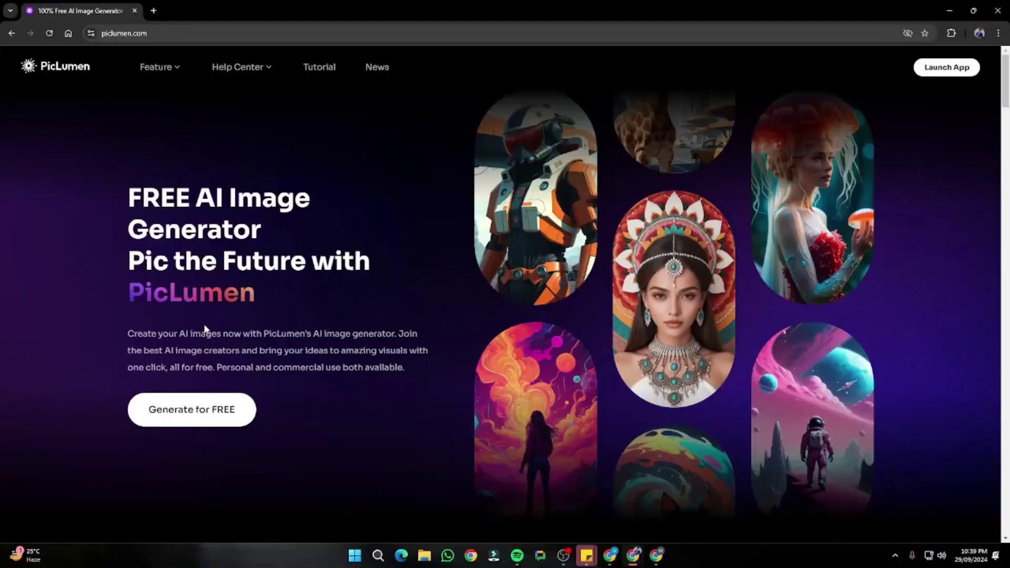
left_click(175, 415)
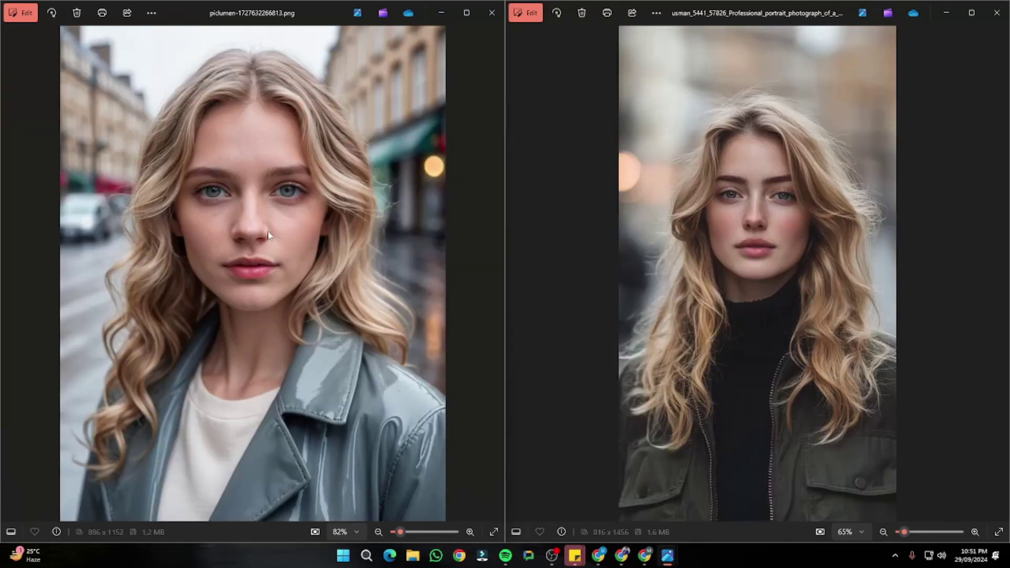
scroll(678, 289, "up", 3)
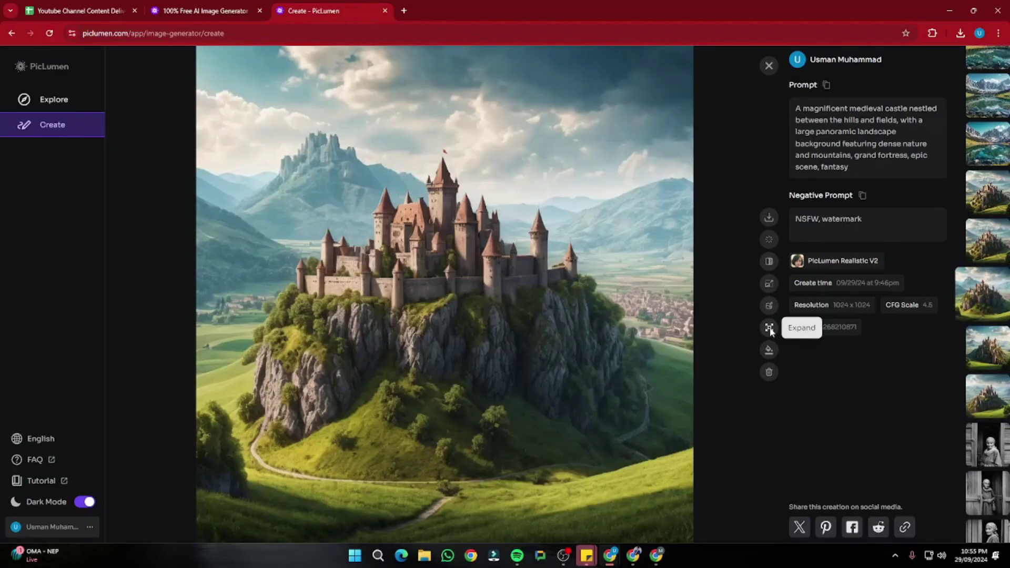
- Open the medieval castle image in Expand and widen its frame outward on both the left and right sides
left_click(769, 327)
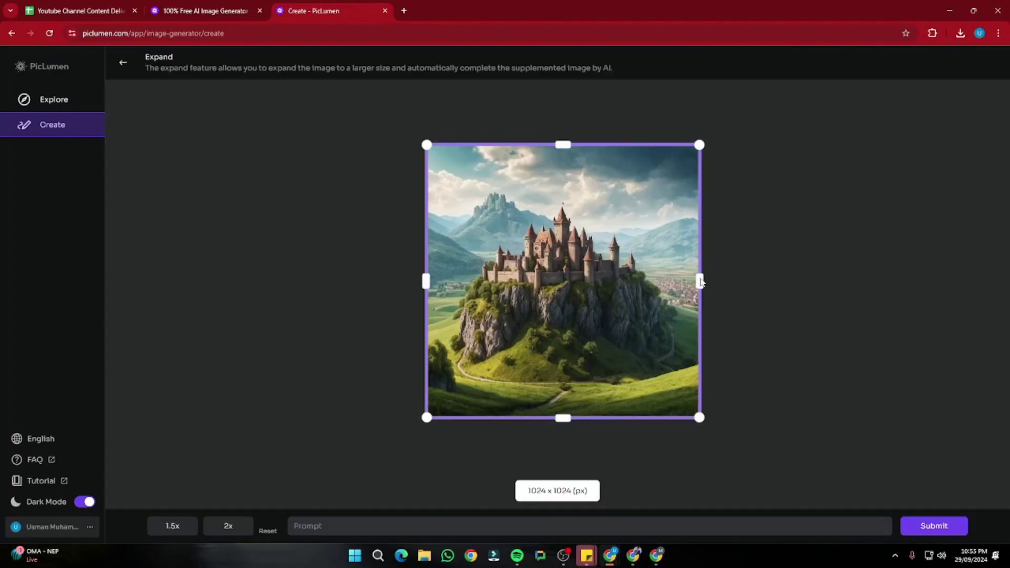
left_click_drag(700, 282, 744, 282)
left_click_drag(424, 281, 370, 281)
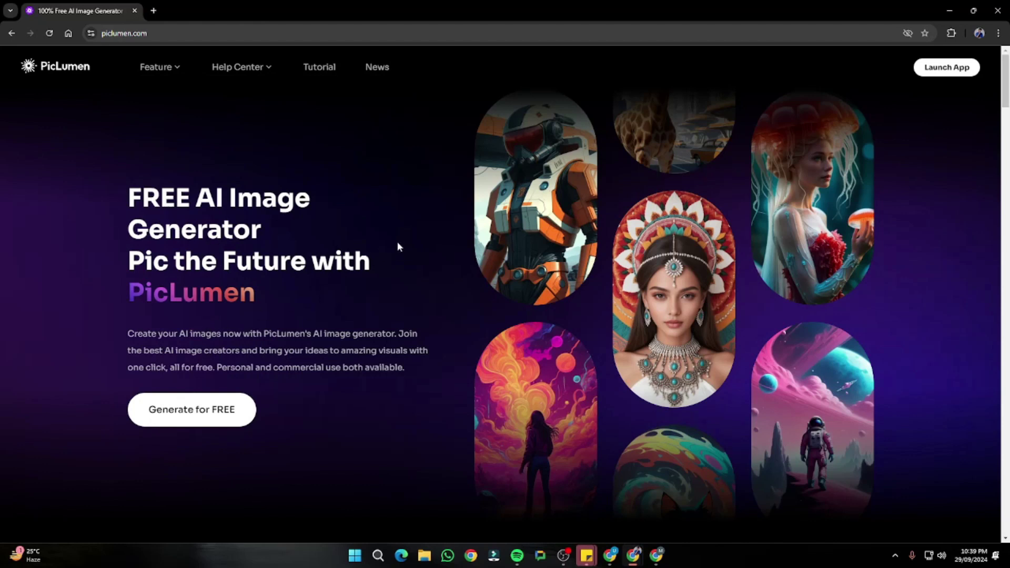
- Start the free image generator from PicLumen's home page and sign in with the suggested Google account
left_click(176, 418)
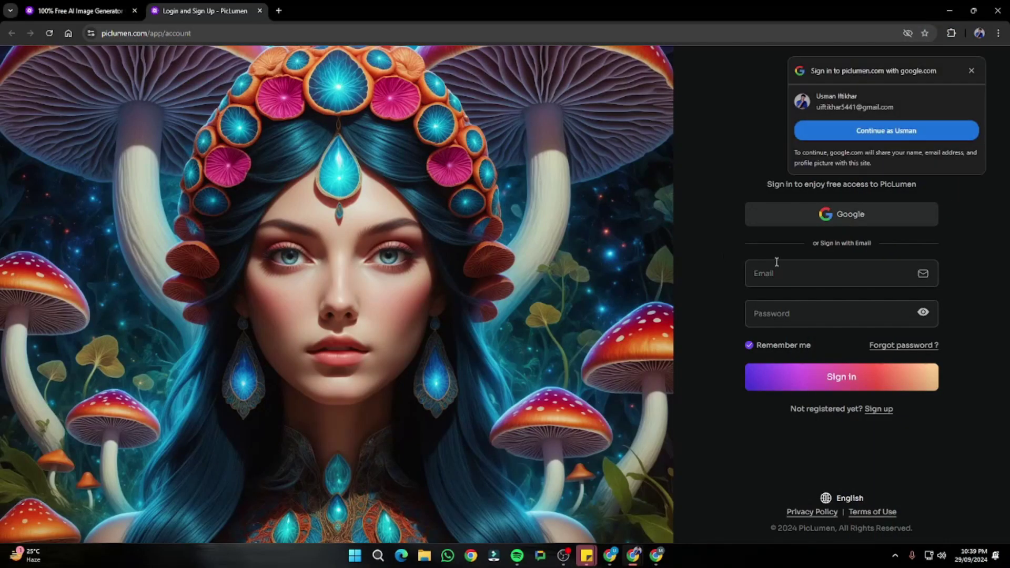
left_click(887, 135)
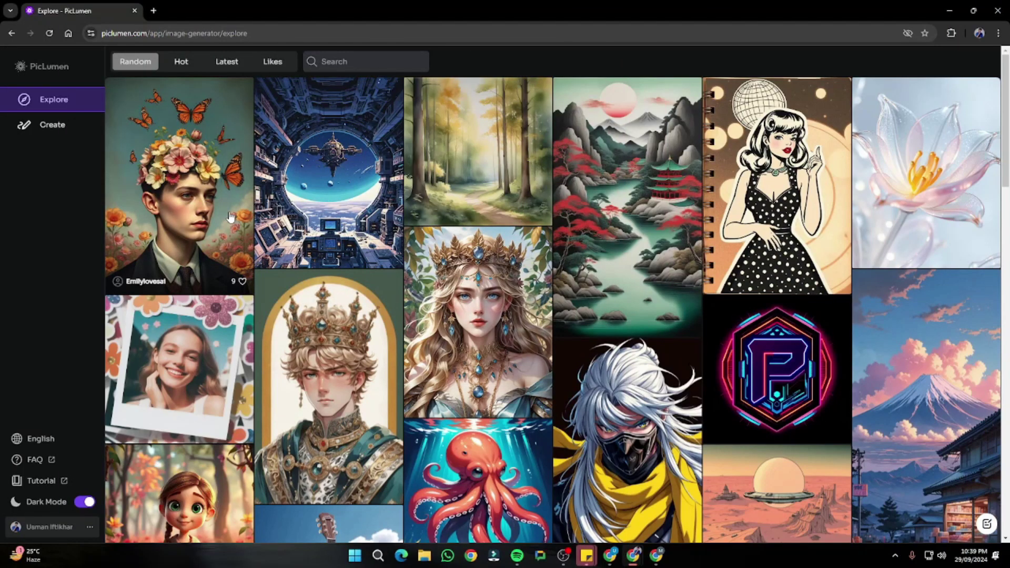
- Browse the random images in the Explore gallery and open the Create page
scroll(268, 231, "down", 6)
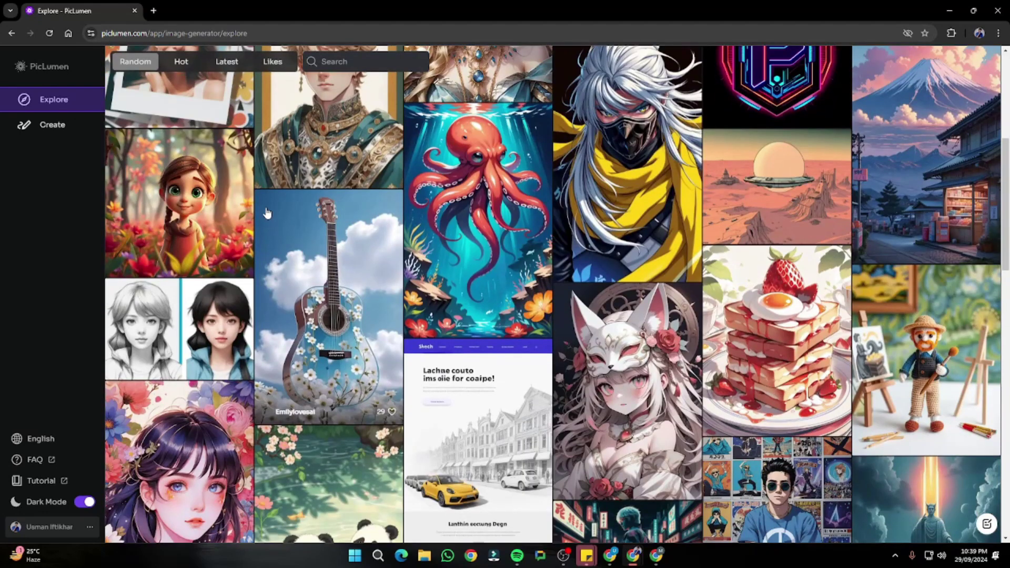
scroll(267, 208, "up", 6)
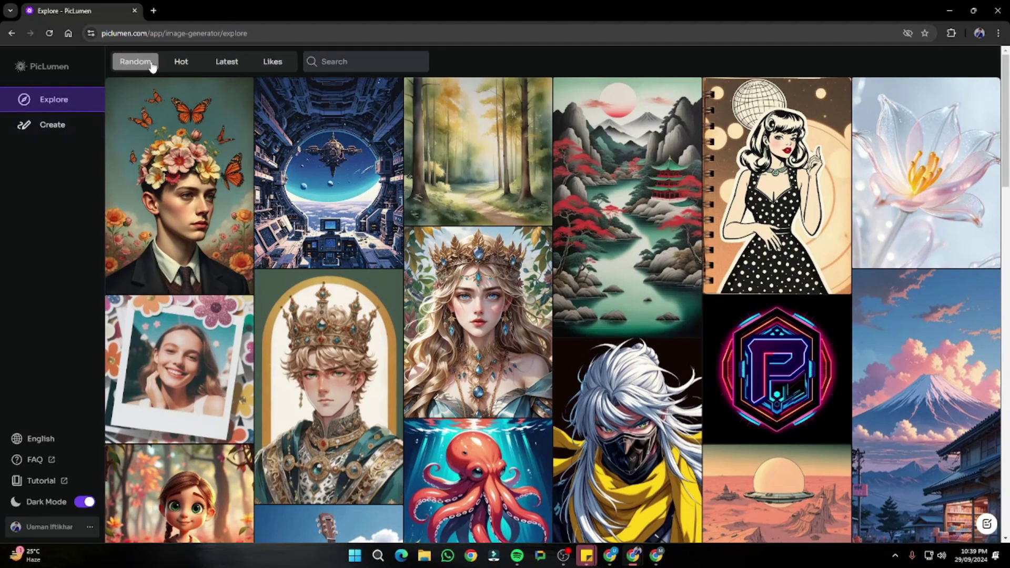
scroll(463, 368, "down", 4)
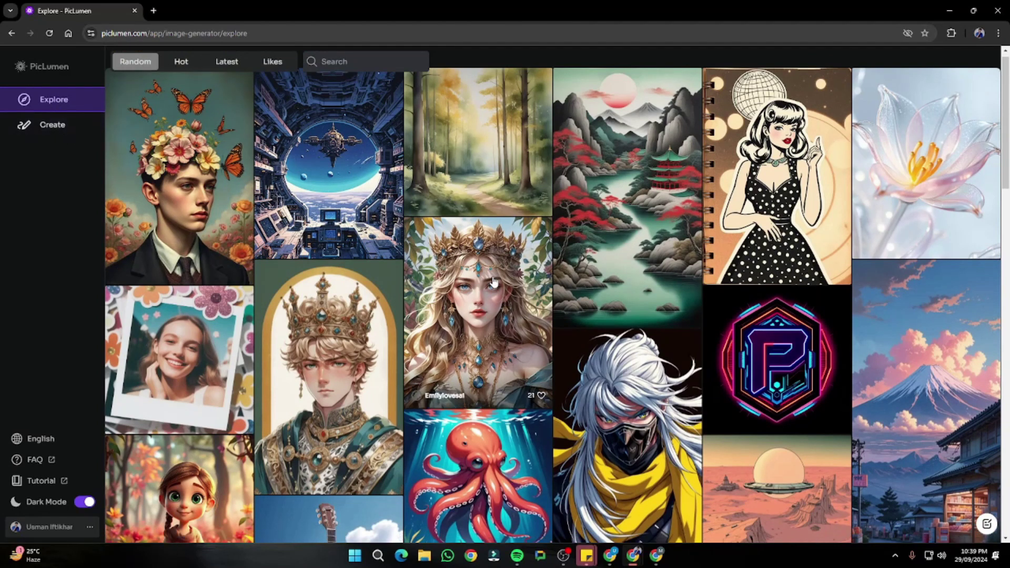
scroll(430, 305, "up", 4)
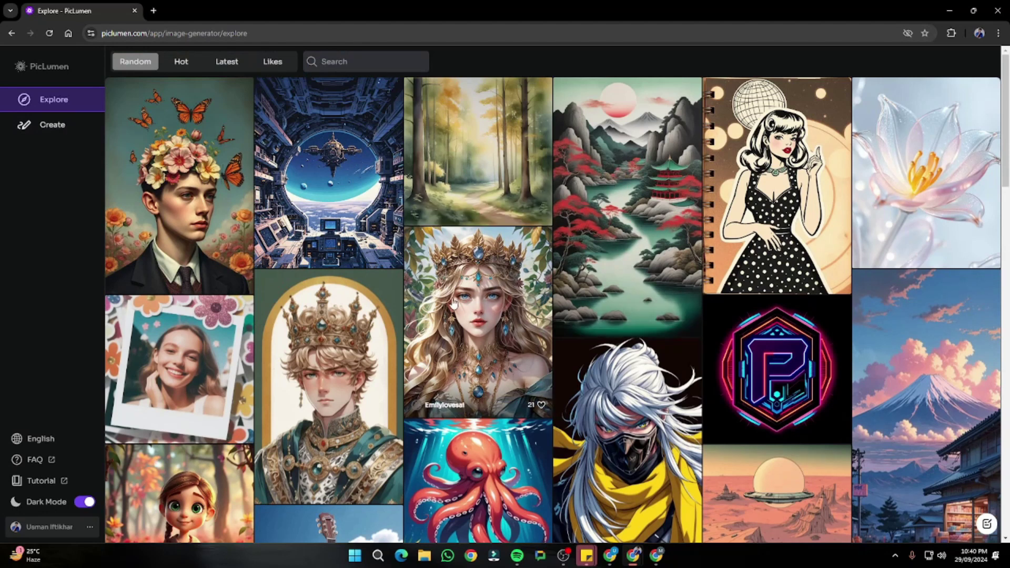
scroll(509, 264, "down", 3)
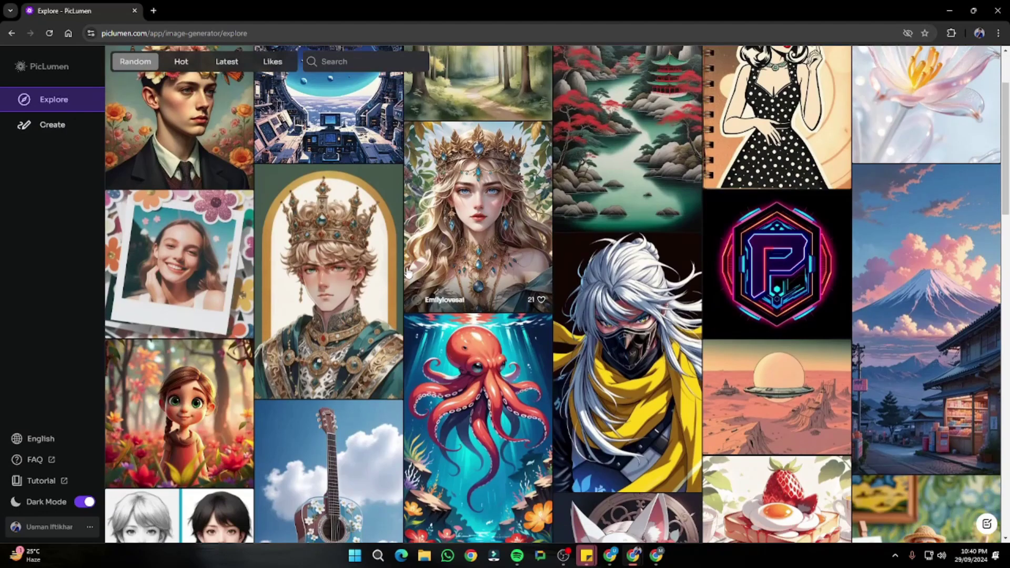
scroll(257, 142, "up", 3)
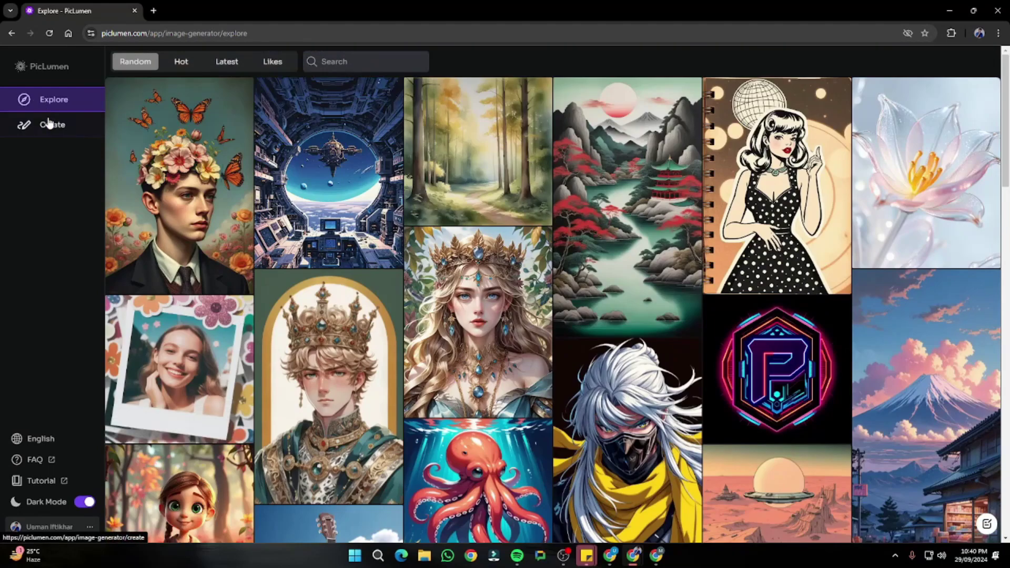
left_click(52, 132)
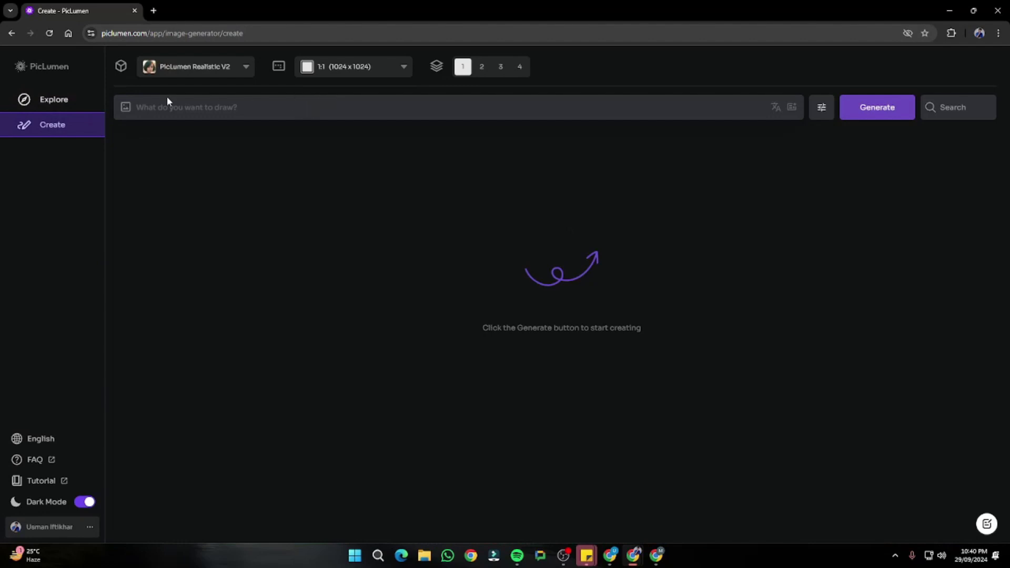
- Examine the available generation models, aspect ratios and image-count options, keeping PicLumen Realistic V2 and 1:1 (1024 x 1024)
left_click(237, 70)
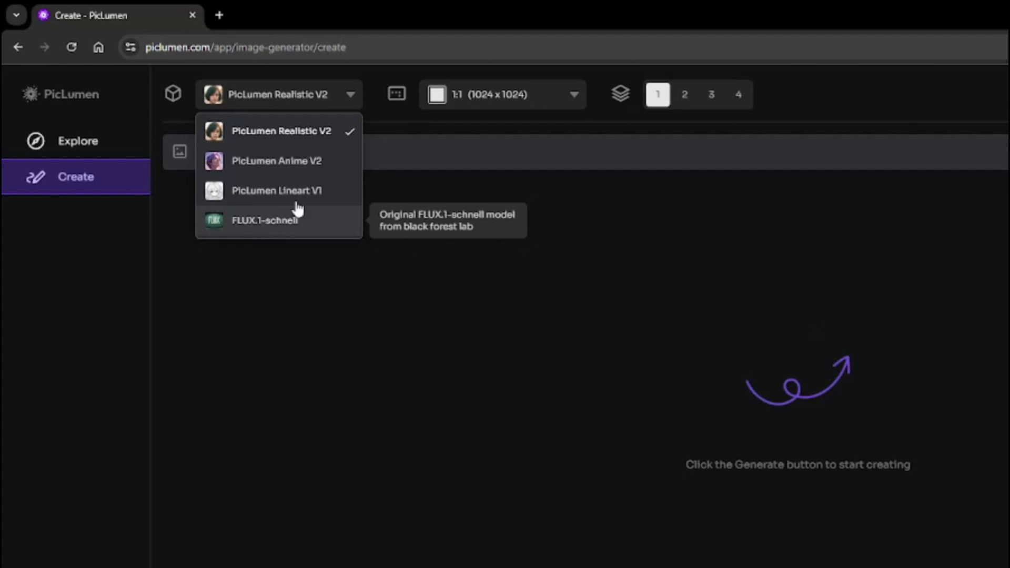
left_click(343, 96)
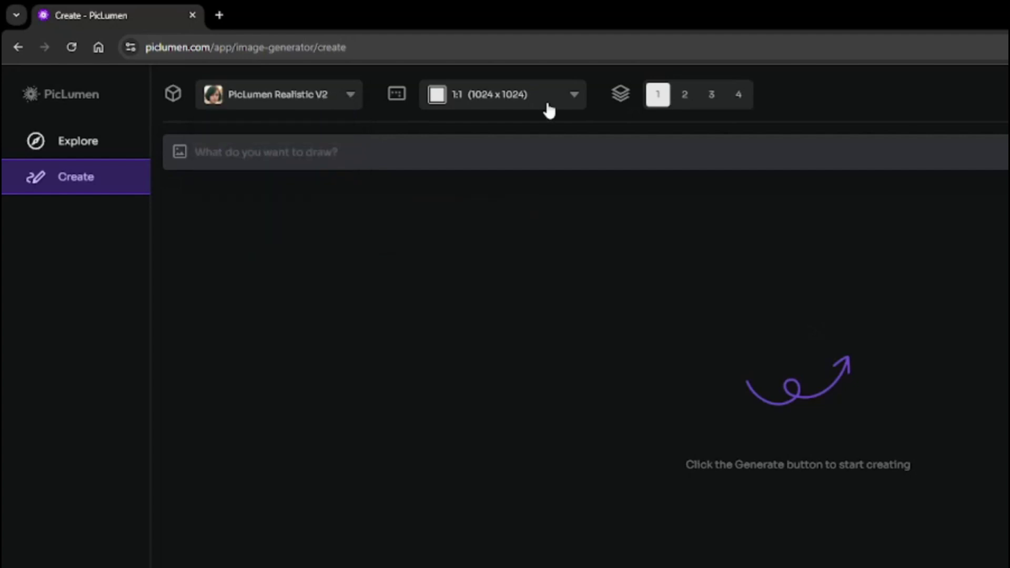
left_click(546, 98)
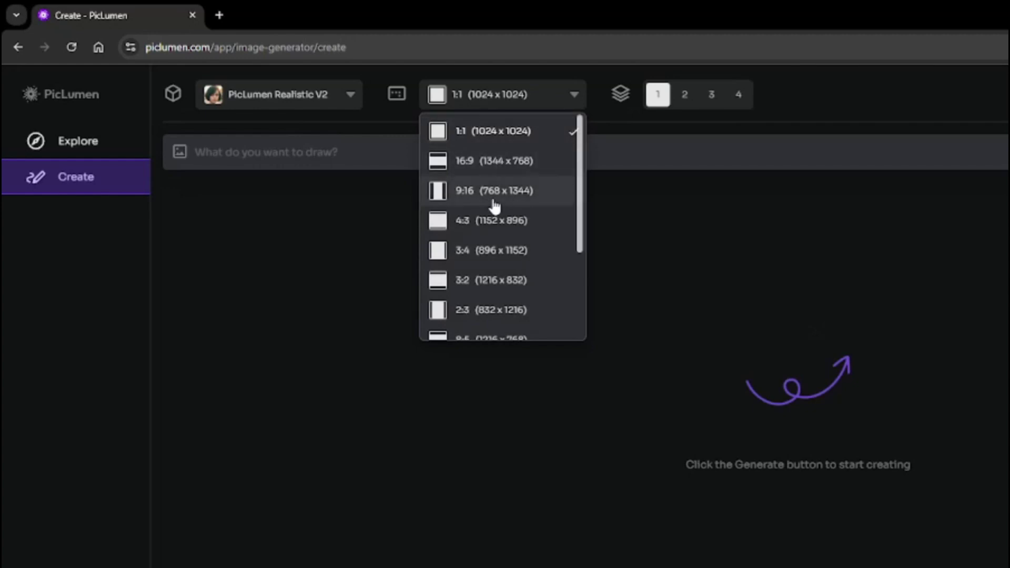
scroll(492, 206, "down", 3)
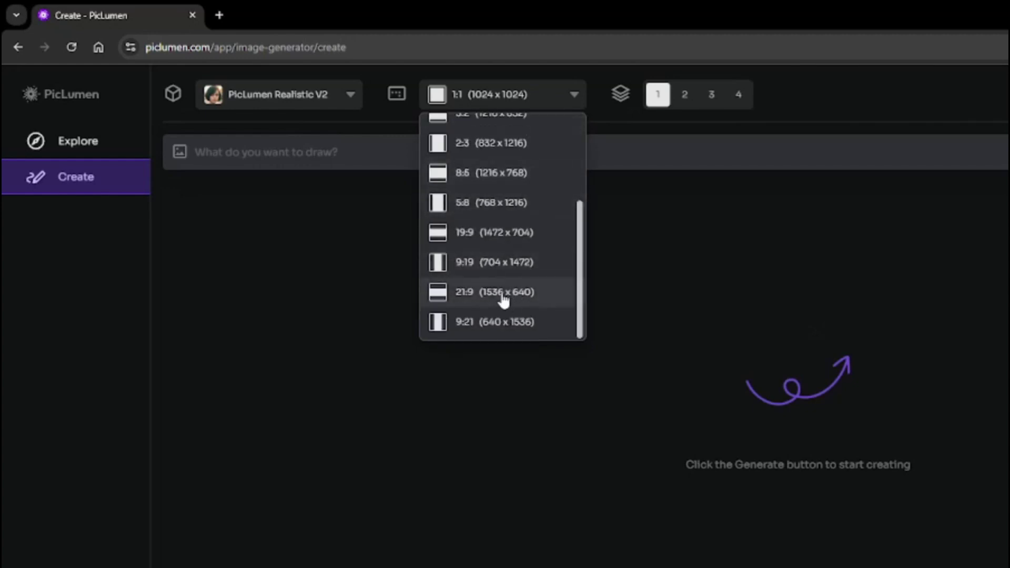
scroll(505, 294, "up", 3)
left_click(536, 137)
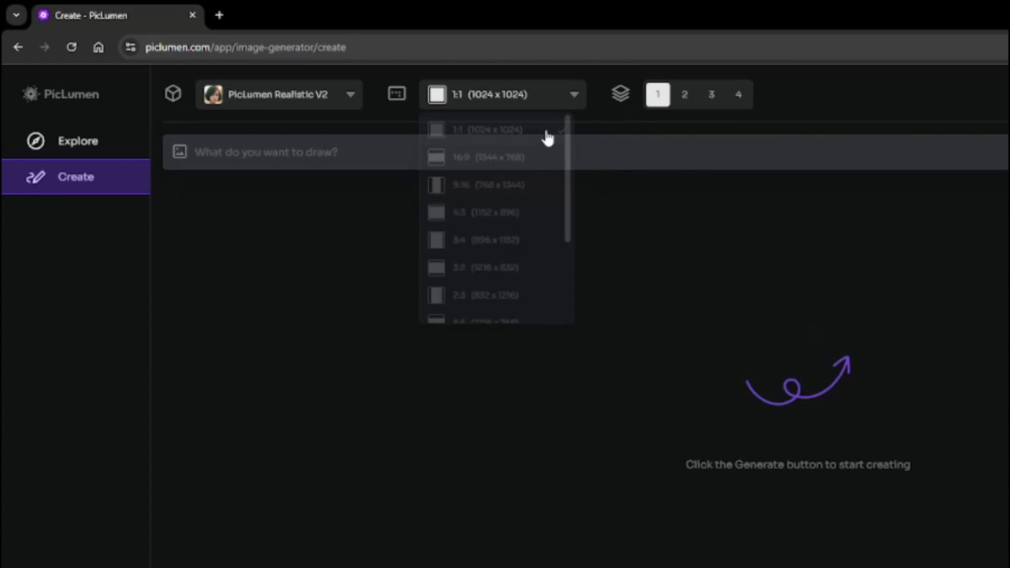
left_click(684, 100)
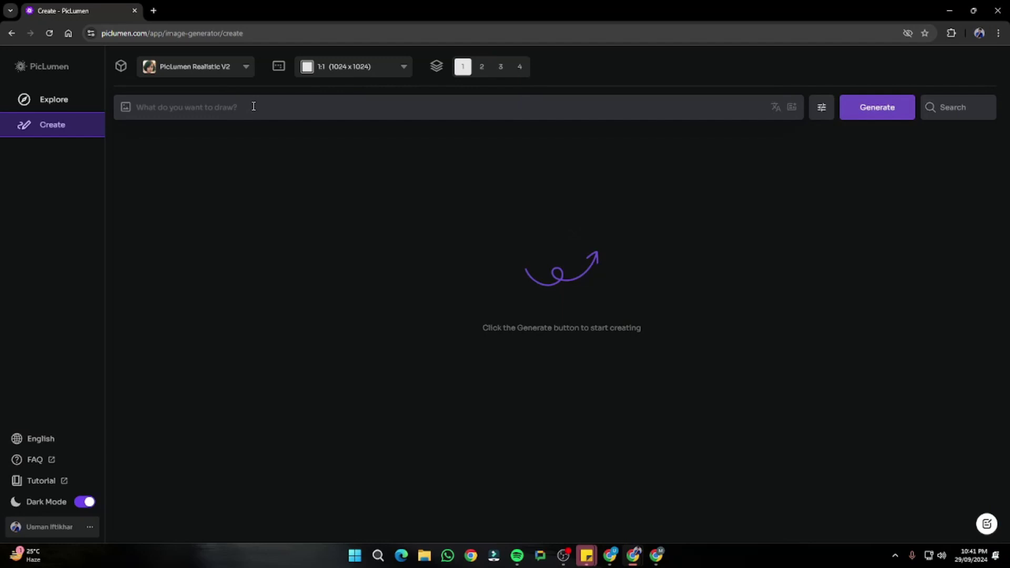
- Examine the reference-image upload area and the advanced settings for negative prompt, CFG scale, steps and seed
left_click(126, 110)
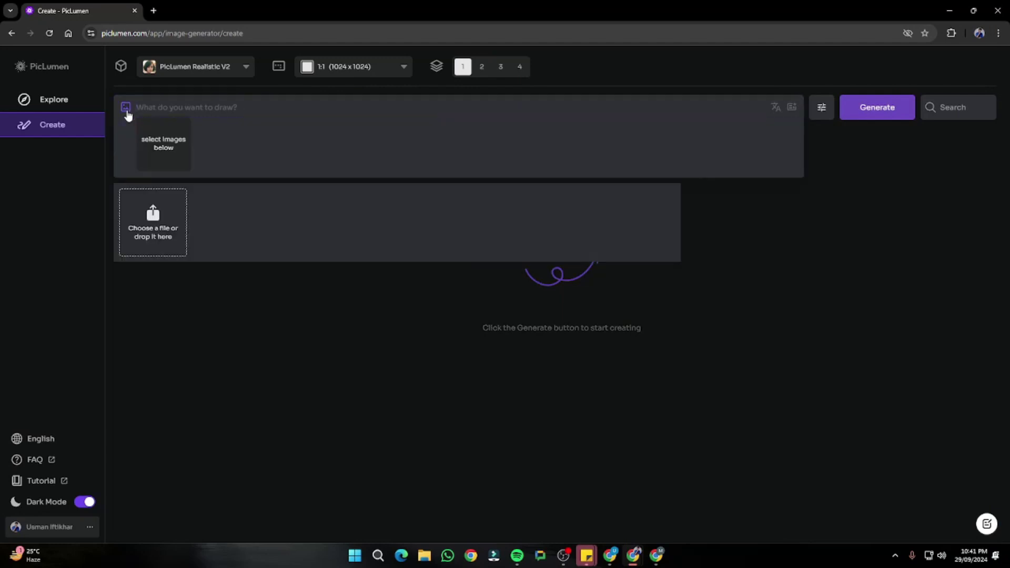
left_click(360, 104)
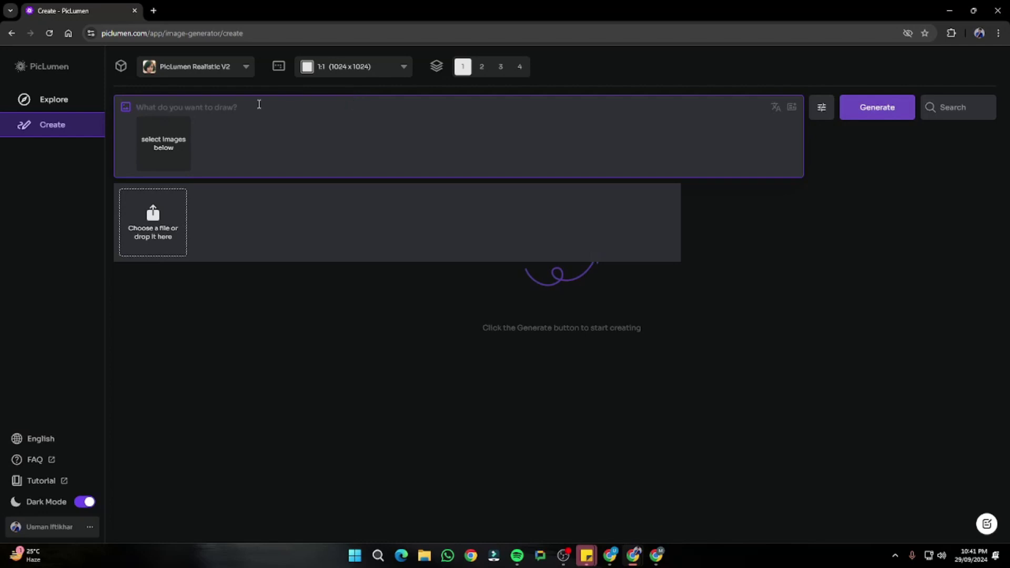
left_click(694, 84)
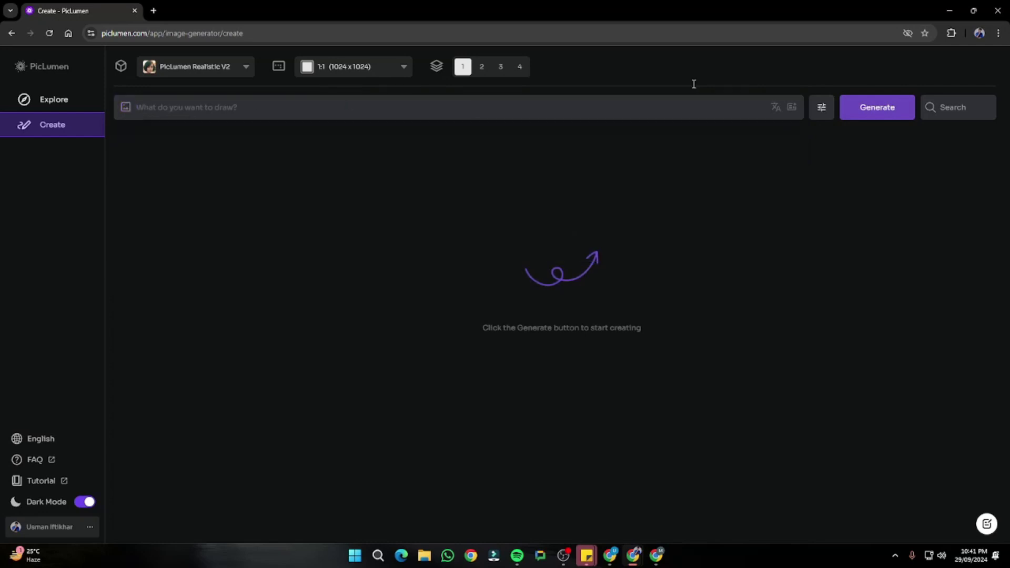
left_click(821, 108)
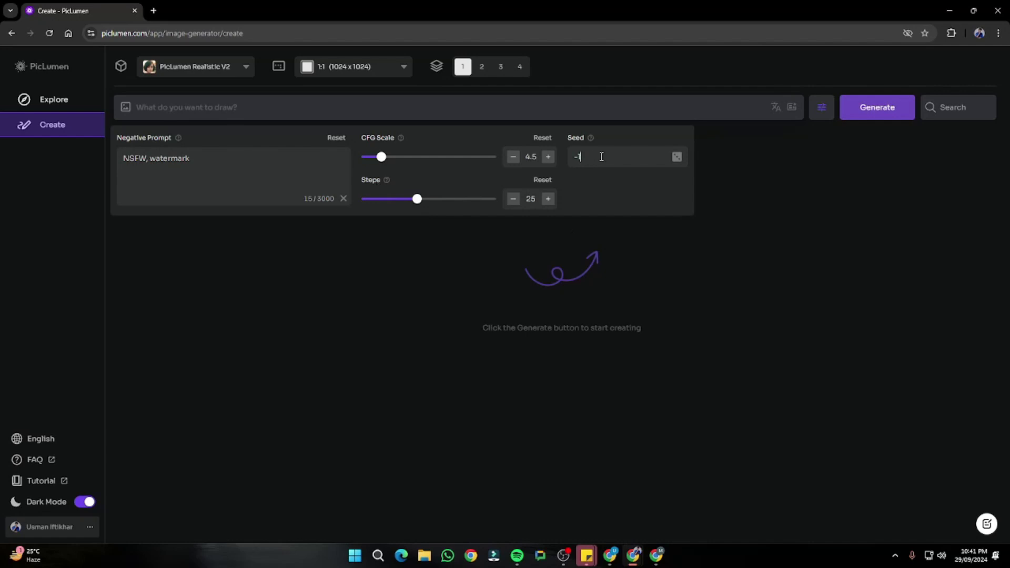
left_click(374, 276)
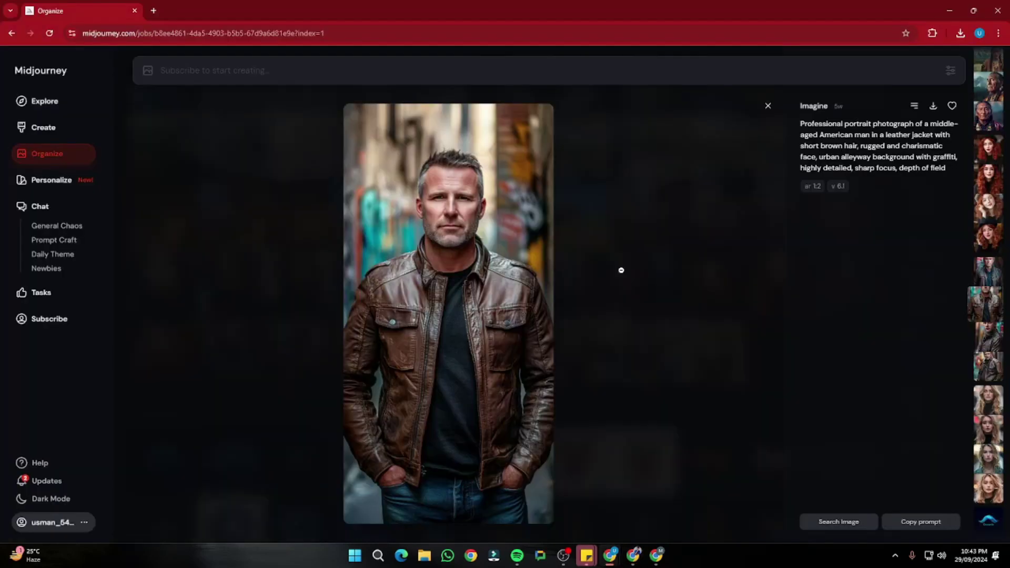
- Review Midjourney's portraits of the middle-aged man in a leather jacket, copy their full prompt, and switch to PicLumen's Create page
key("Right")
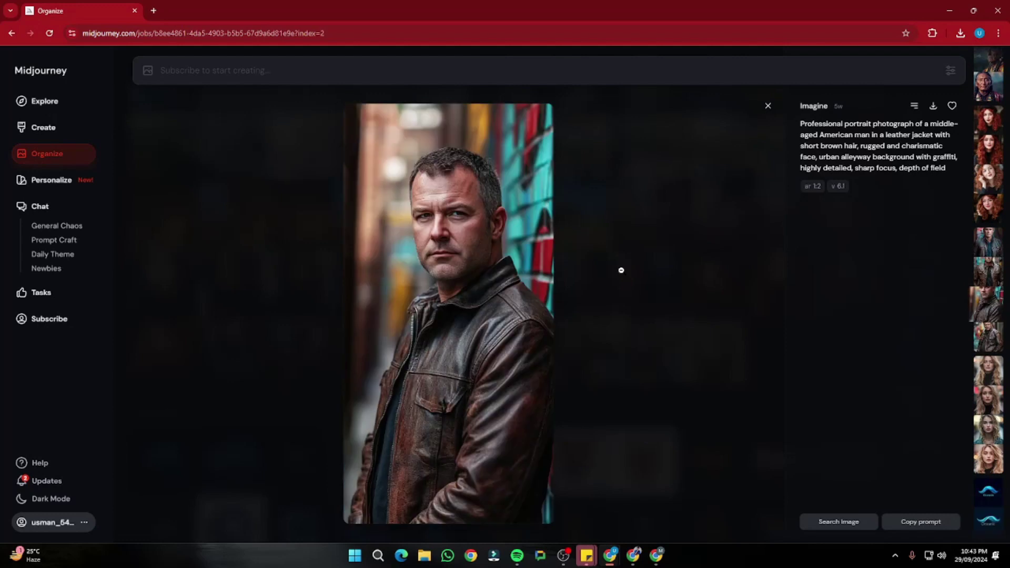
key("Right")
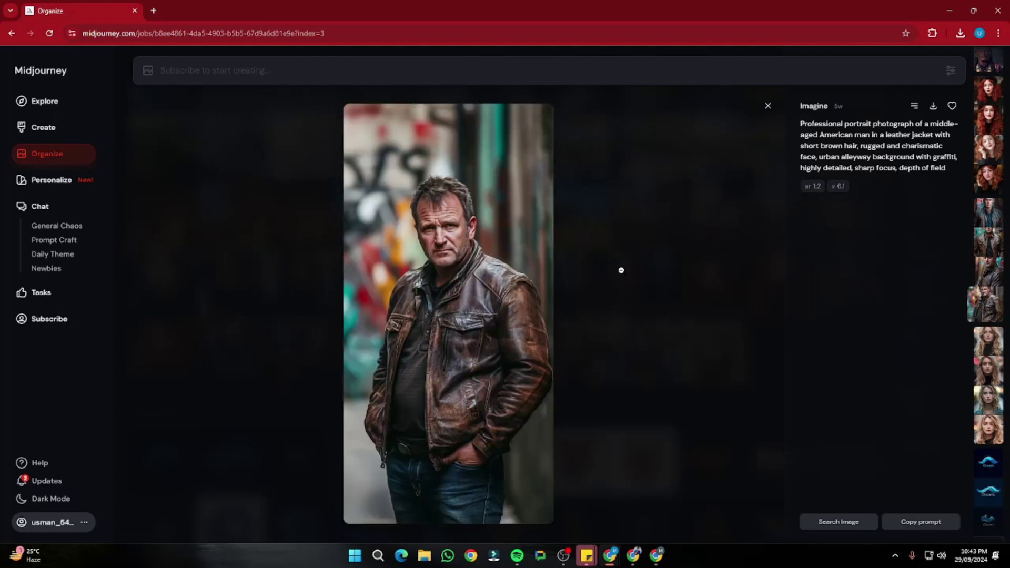
key("Left")
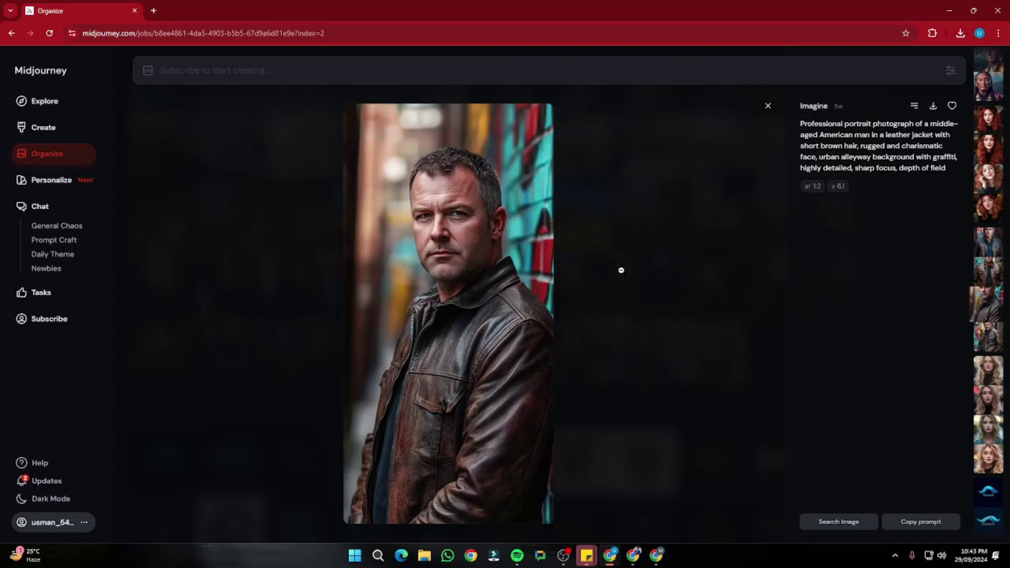
key("Left")
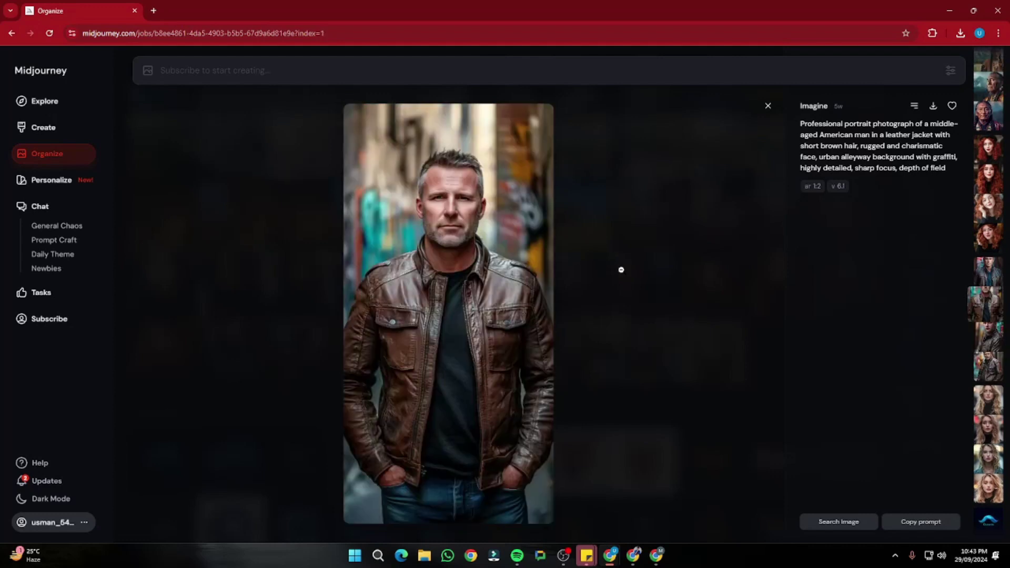
triple_click(831, 126)
key("ctrl+c")
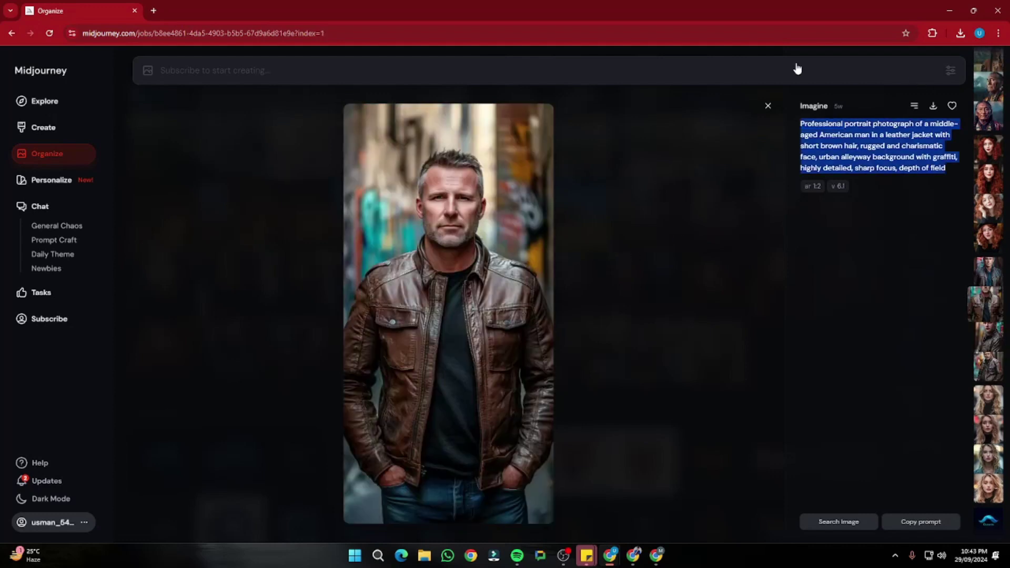
mouse_move(653, 562)
left_click(642, 474)
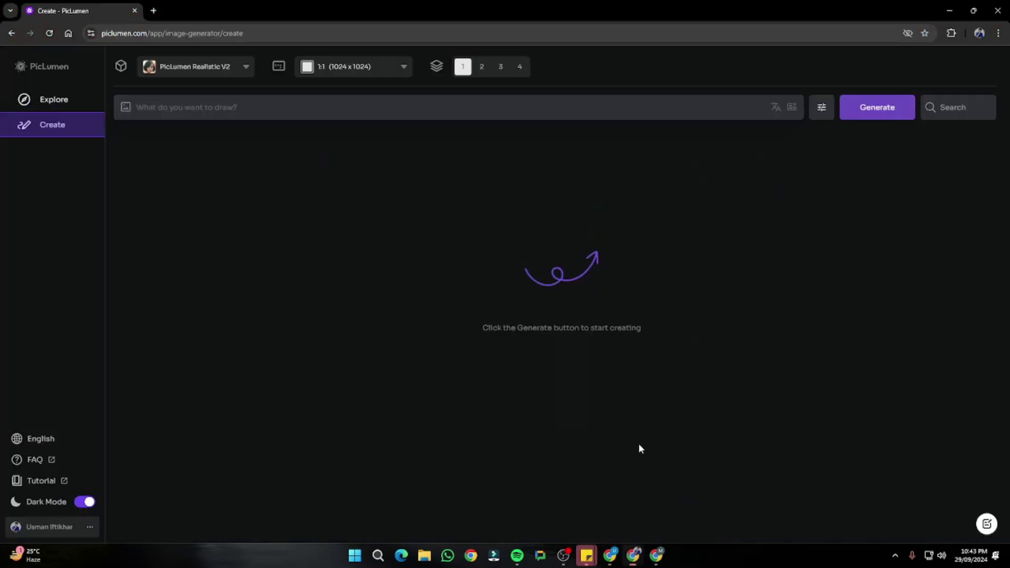
- Paste the copied leather-jacket portrait prompt into PicLumen's prompt field and check the aspect ratio of the Midjourney originals
left_click(261, 107)
key("ctrl+v")
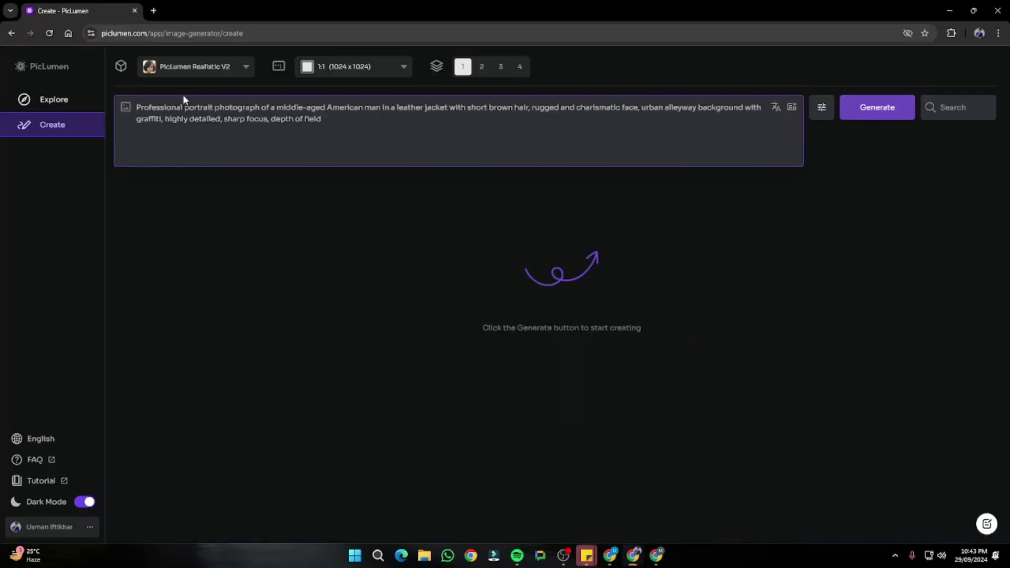
key("alt+Tab")
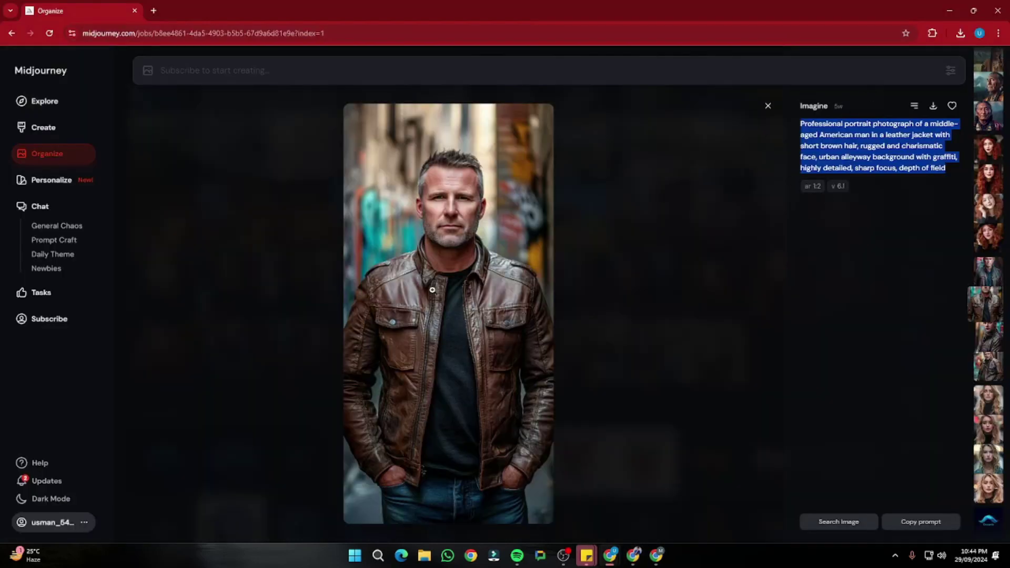
key("Left")
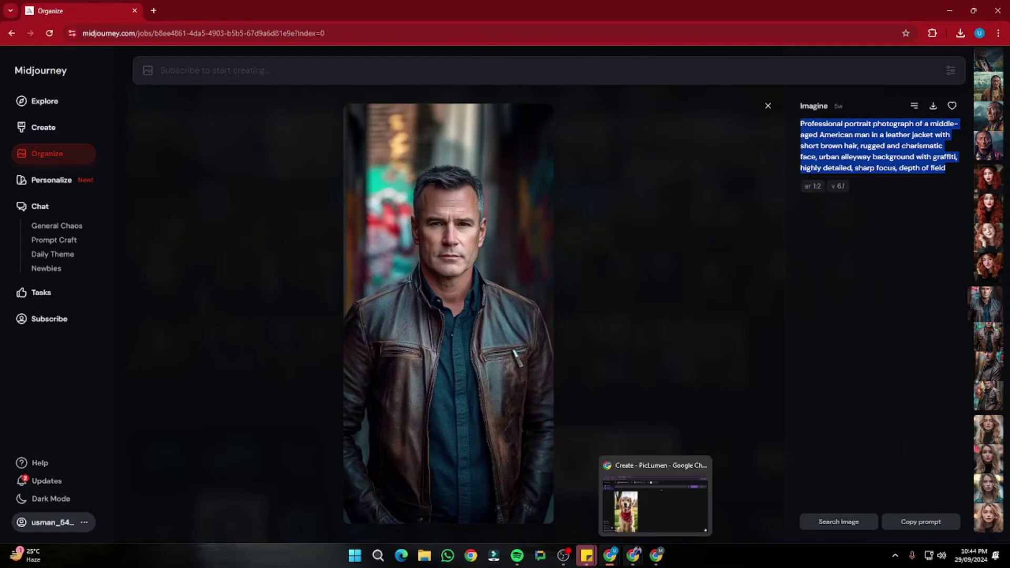
- Back in PicLumen, set the aspect ratio to 9:16 (768 x 1344) and open the advanced generation settings
left_click(634, 555)
left_click(824, 110)
left_click(380, 67)
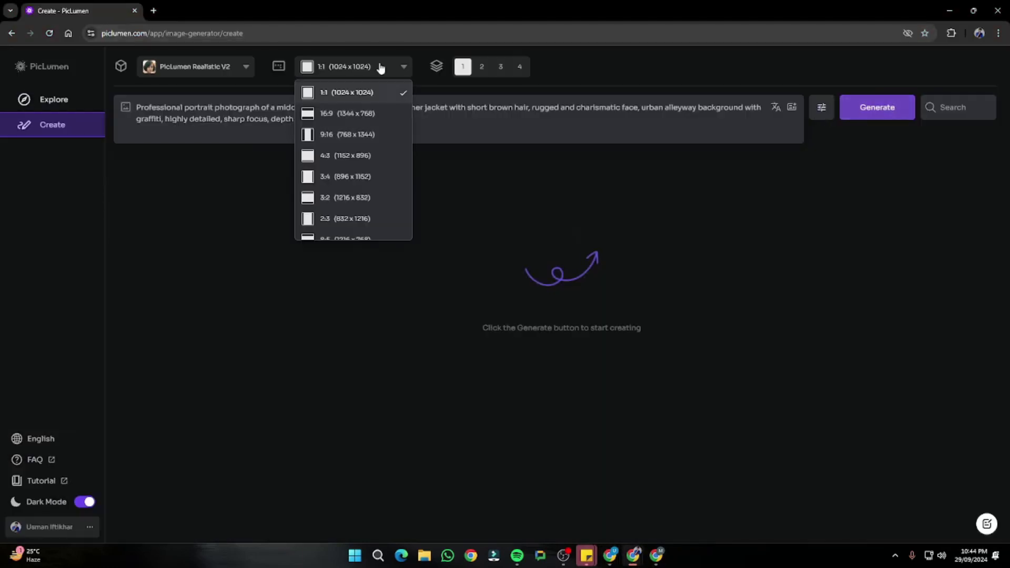
left_click(346, 135)
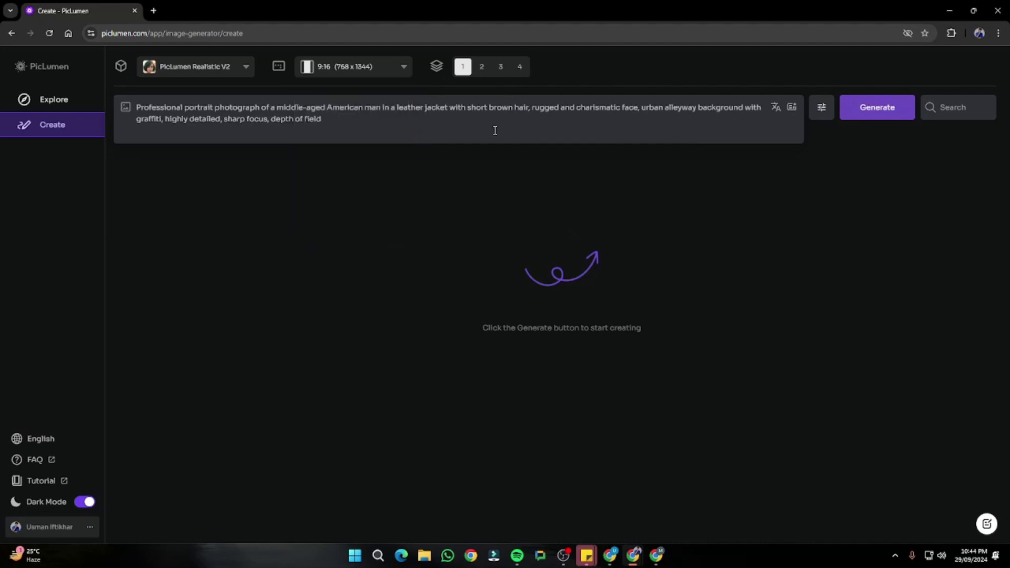
left_click(821, 109)
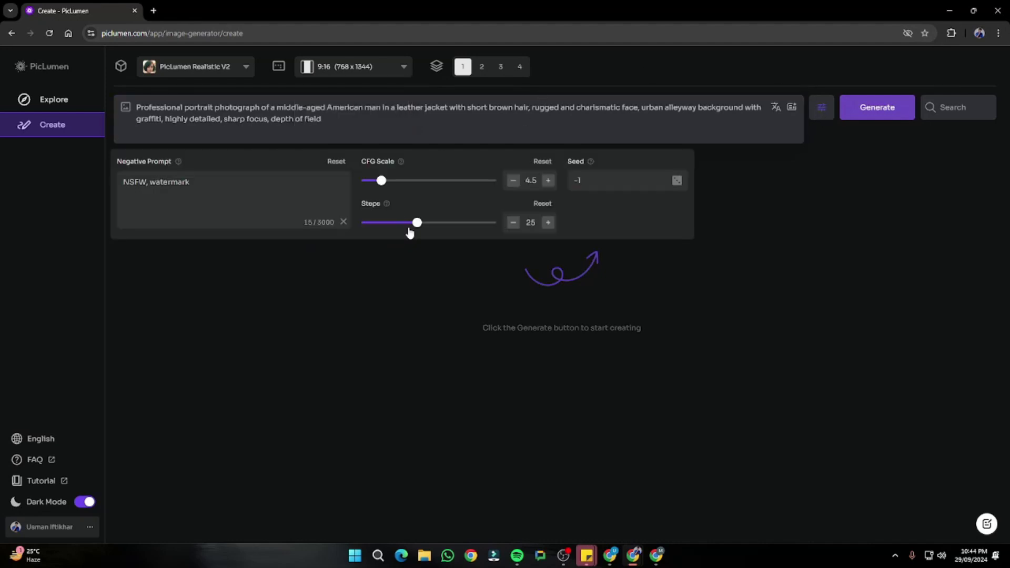
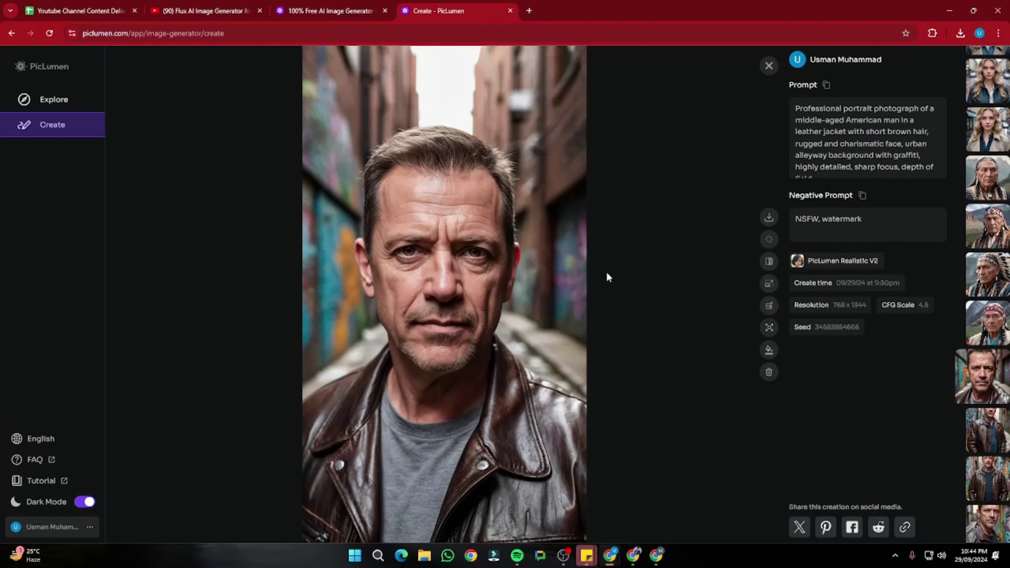
- Review PicLumen's generated portraits of the middle-aged man in a leather jacket one by one
key("Down")
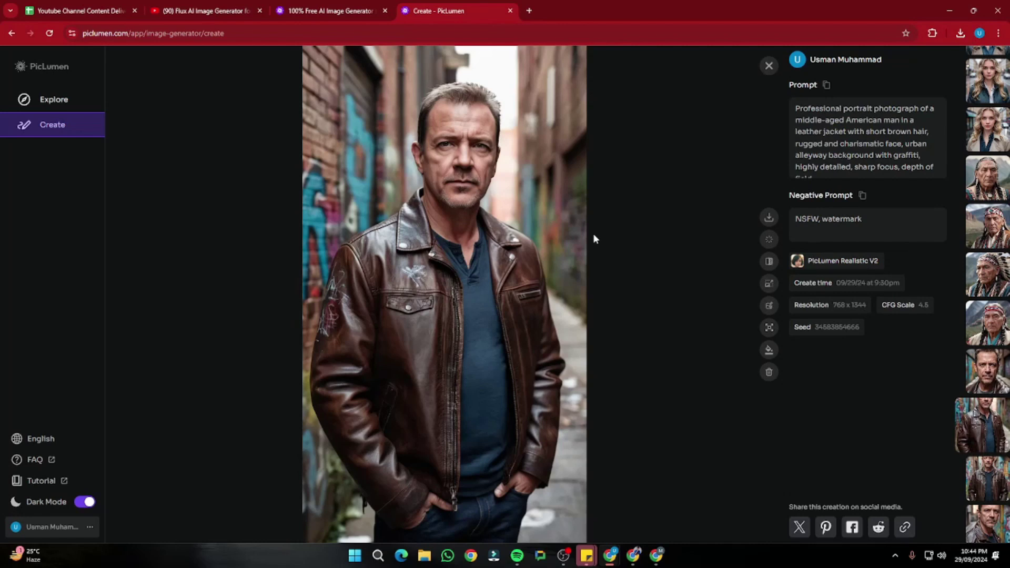
key("Down")
key("Down")
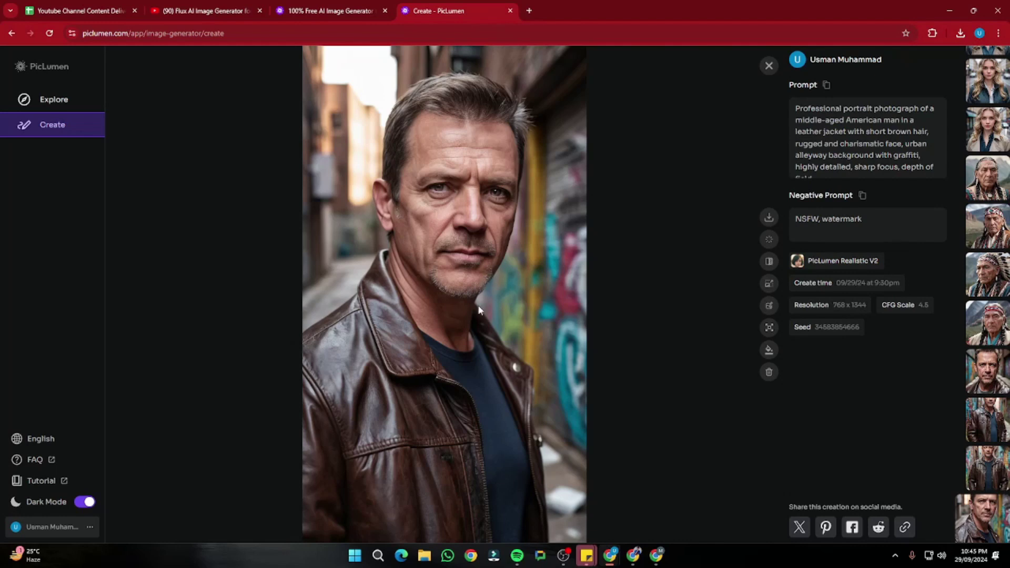
key("Up")
key("Up")
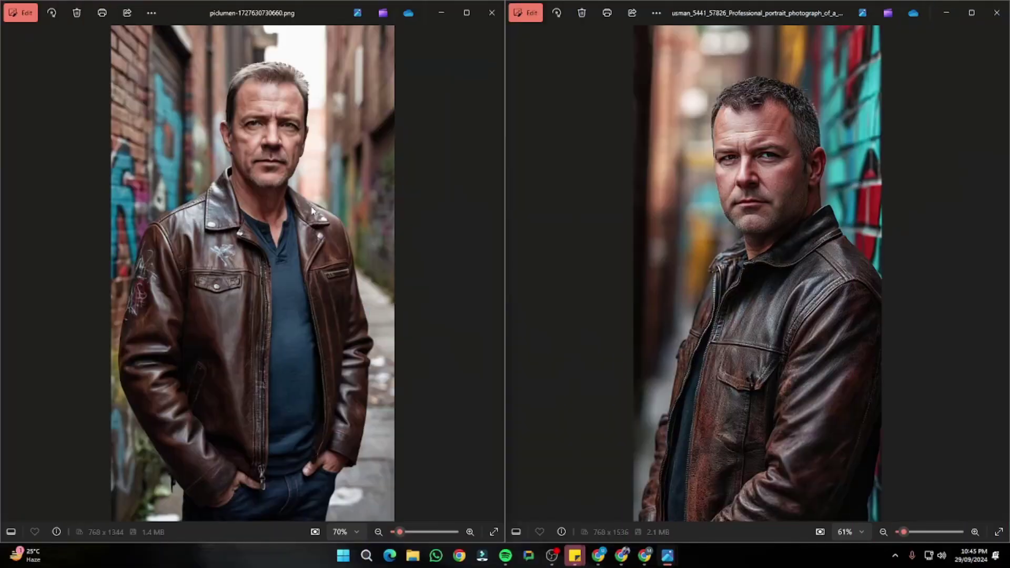
- Compare the PicLumen and Midjourney leather-jacket portraits side by side, both enlarged and as whole images
scroll(254, 279, "up", 2)
scroll(254, 280, "down", 2)
scroll(744, 247, "up", 4)
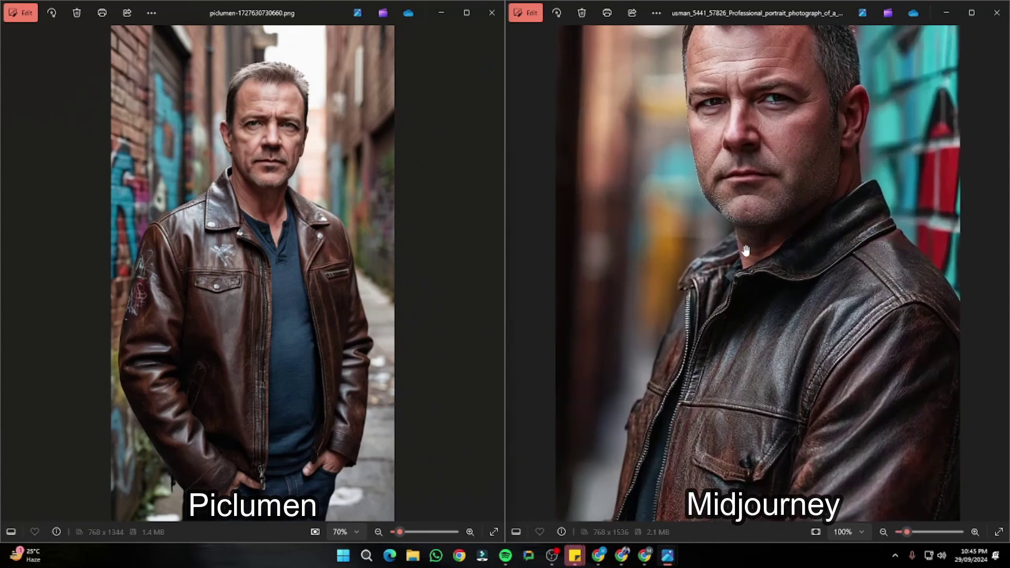
scroll(255, 210, "up", 4)
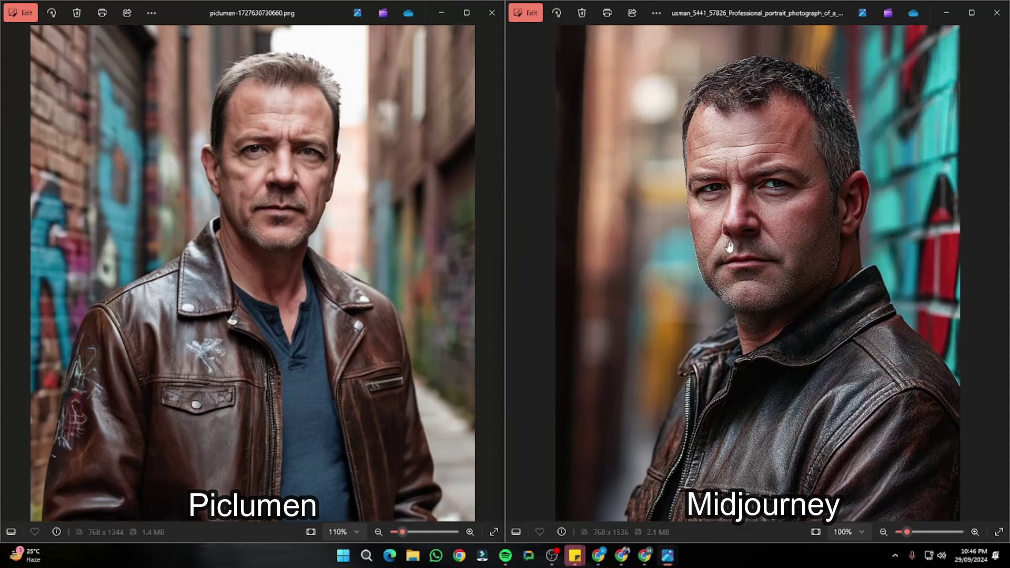
scroll(588, 237, "down", 3)
scroll(349, 259, "down", 3)
scroll(809, 235, "down", 2)
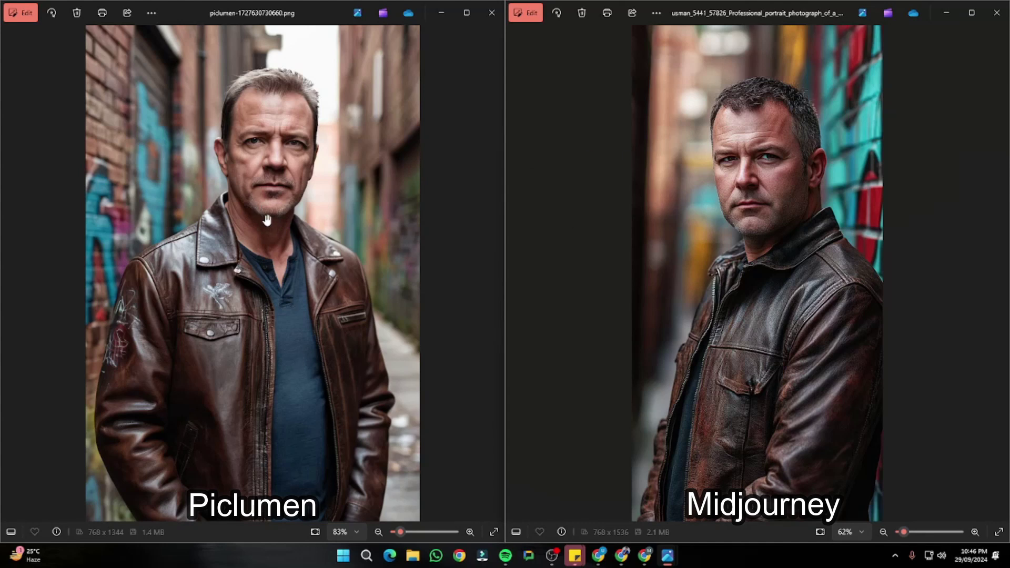
- Examine the skin texture and facial detail of the leather-jacket man up close in the PicLumen and Midjourney portraits
scroll(297, 196, "up", 3)
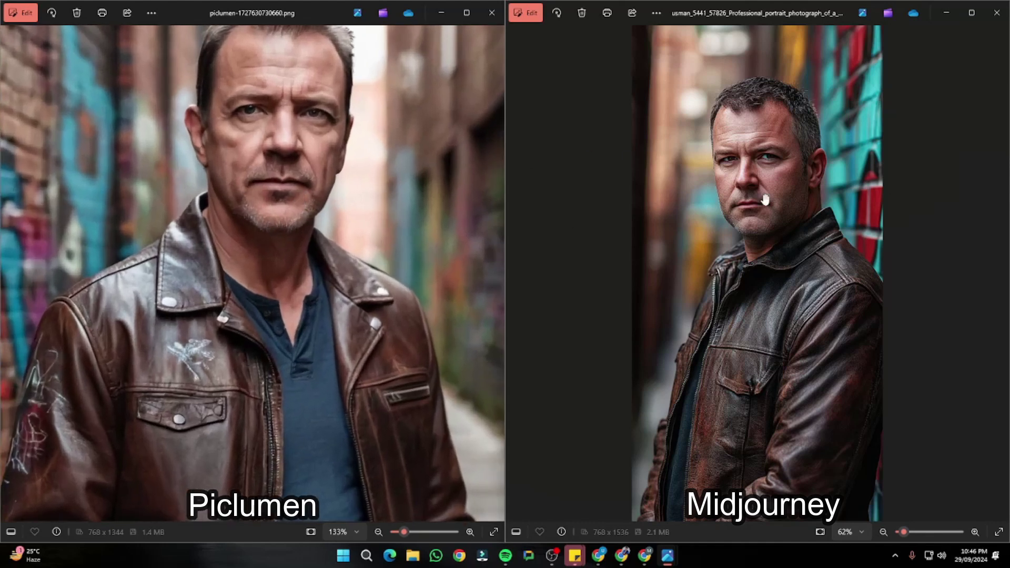
scroll(765, 191, "up", 3)
left_click_drag(353, 198, 280, 270)
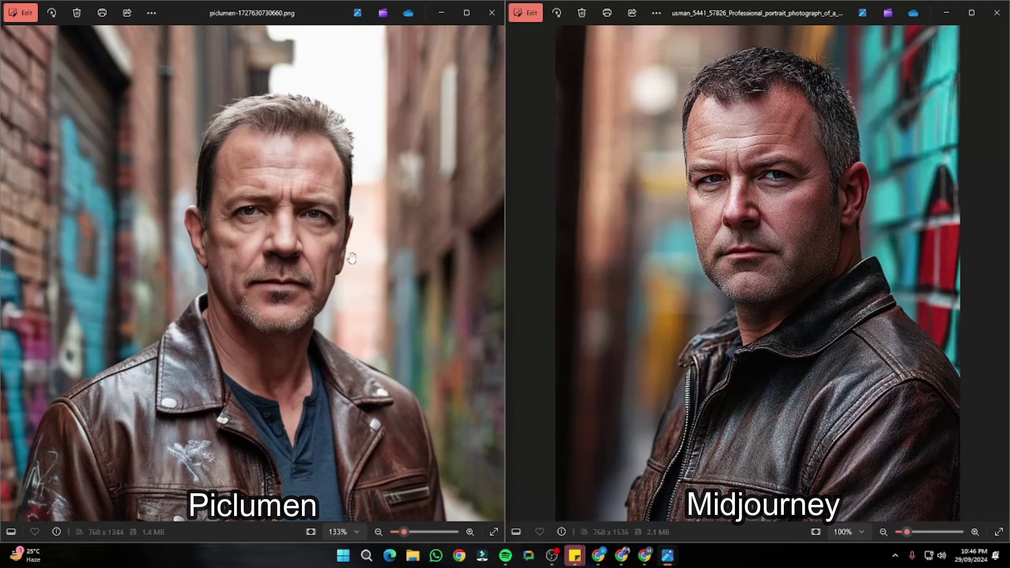
scroll(399, 237, "down", 2)
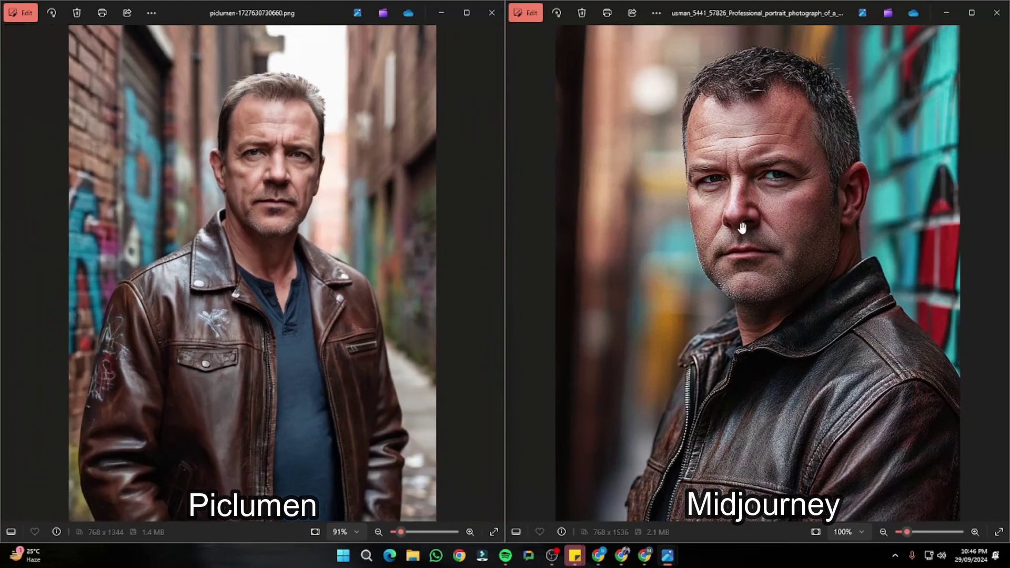
scroll(738, 227, "down", 1)
scroll(738, 227, "up", 5)
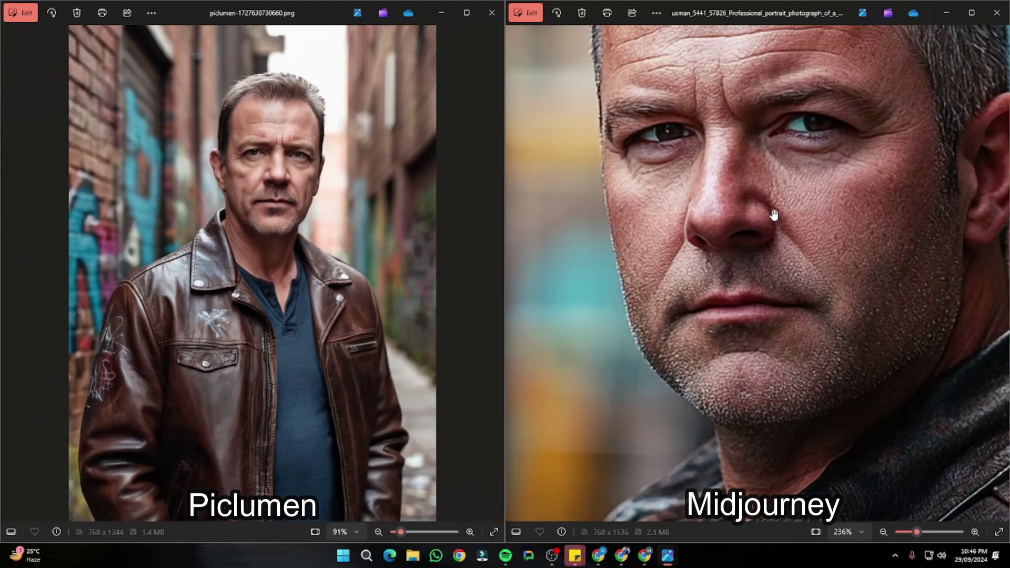
scroll(703, 198, "down", 5)
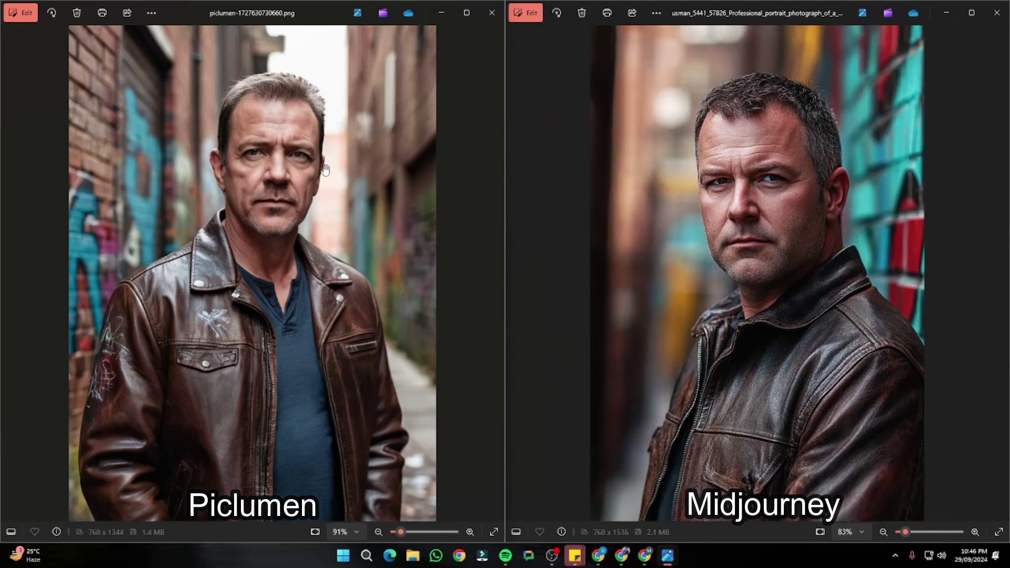
scroll(324, 168, "up", 2)
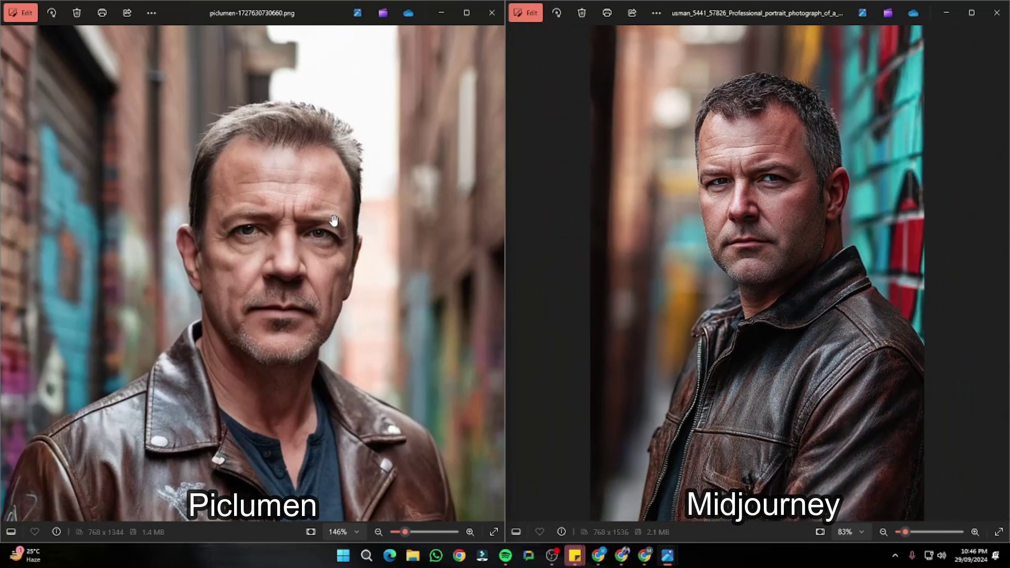
scroll(334, 219, "down", 4)
scroll(334, 219, "down", 1)
scroll(724, 243, "down", 2)
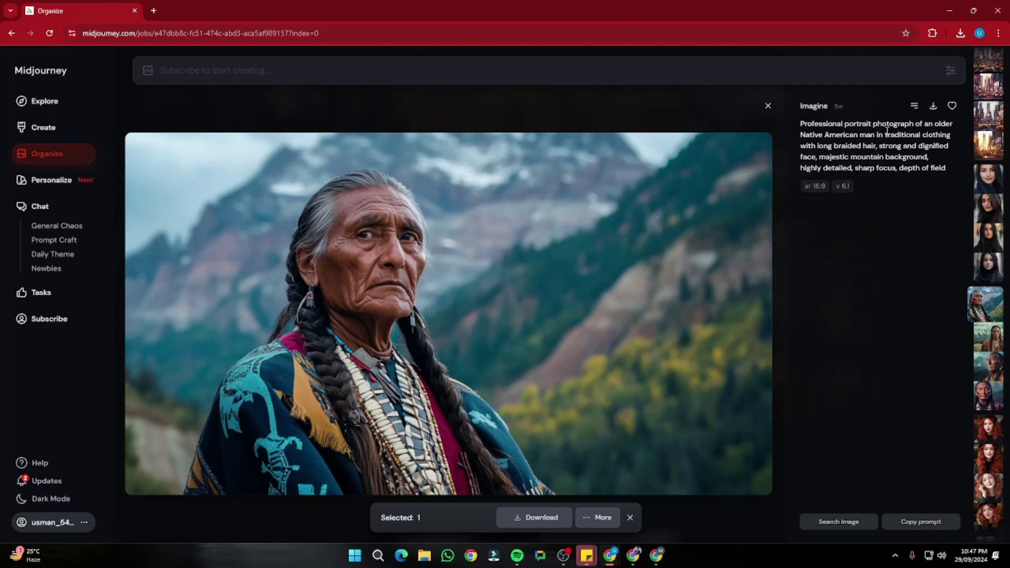
- Review Midjourney's 16:9 portraits of the older Native American man in traditional clothing
key("Right")
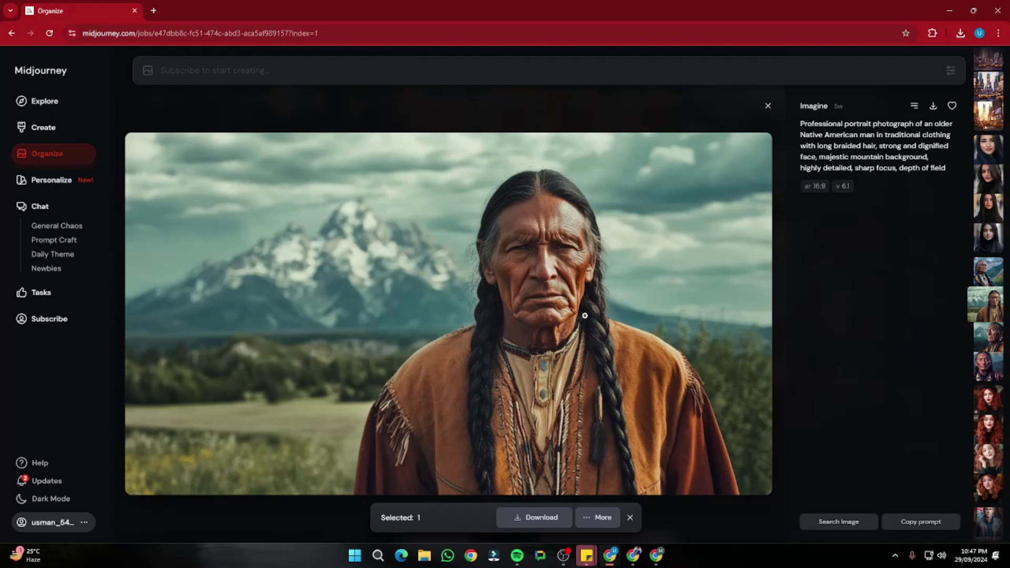
key("Right")
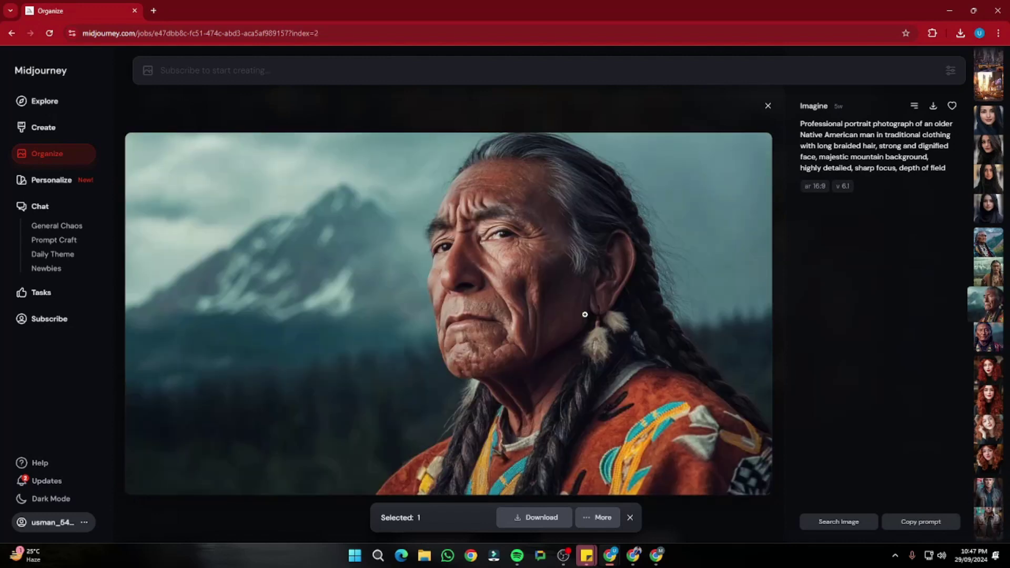
key("Right")
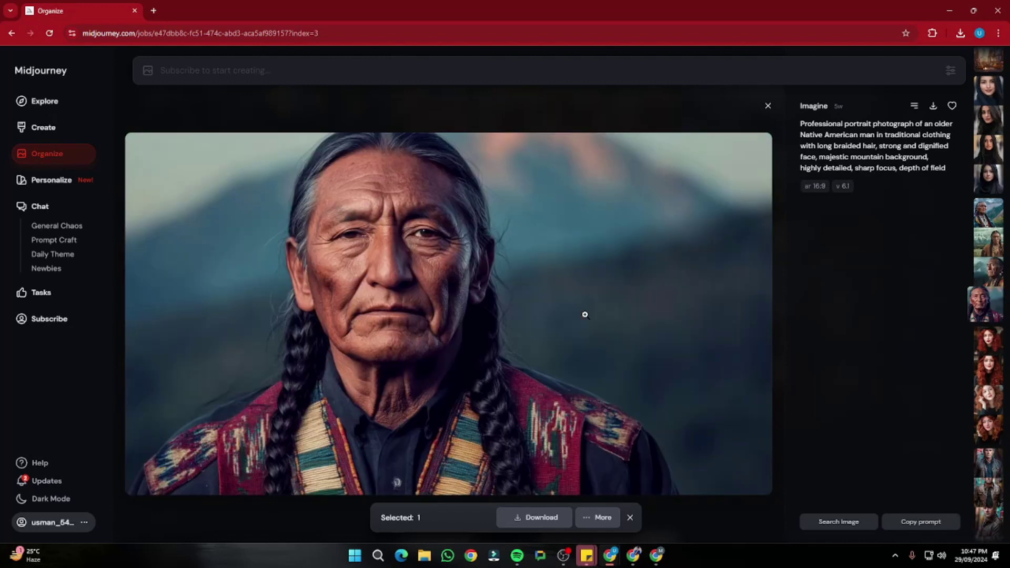
key("Left")
key("Left")
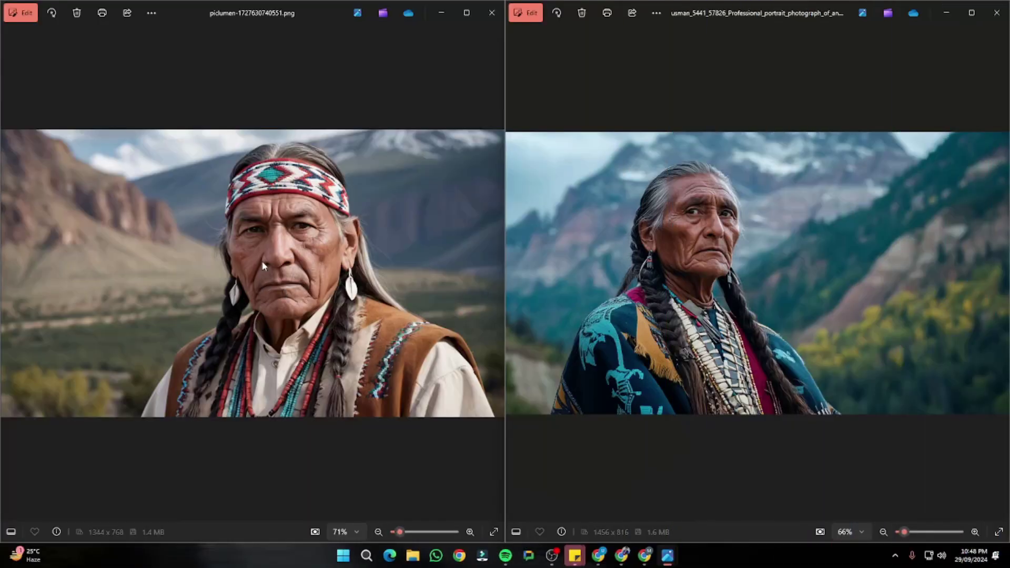
- Compare the PicLumen and Midjourney portraits of the older Native American man side by side, enlarging each in turn
scroll(327, 264, "up", 3)
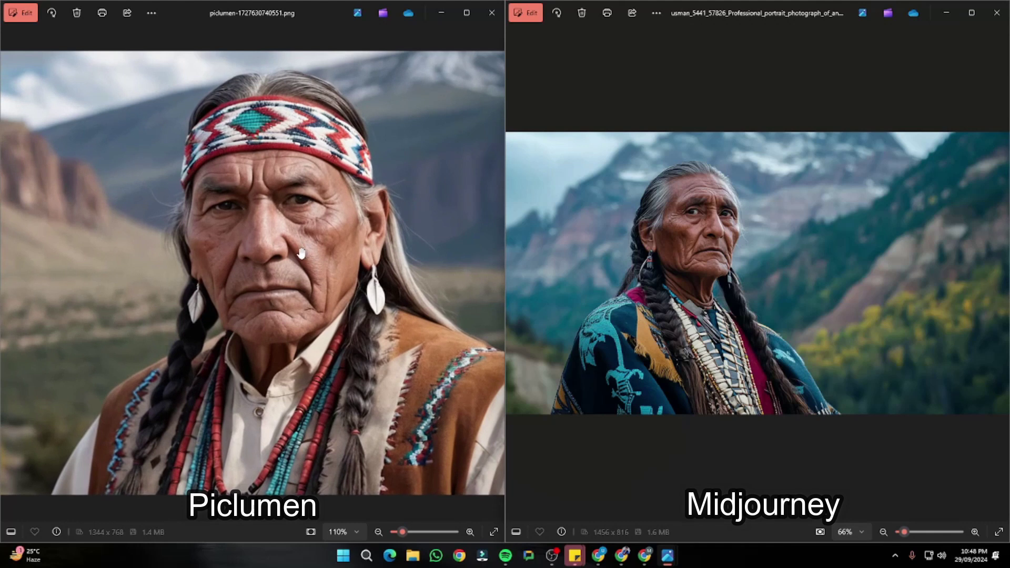
scroll(702, 261, "up", 3)
scroll(702, 261, "down", 3)
scroll(248, 249, "down", 3)
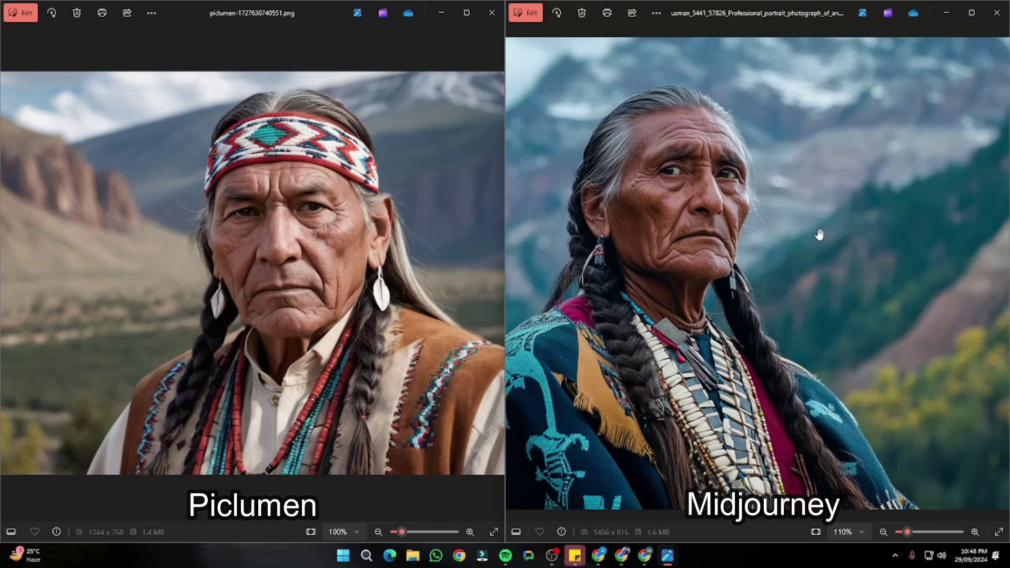
scroll(376, 282, "down", 3)
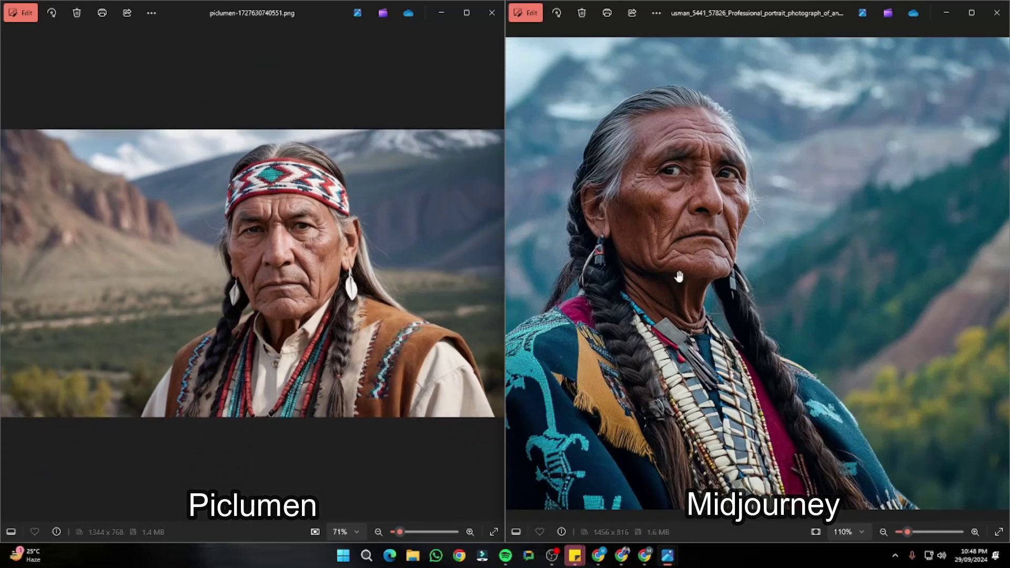
scroll(796, 240, "down", 4)
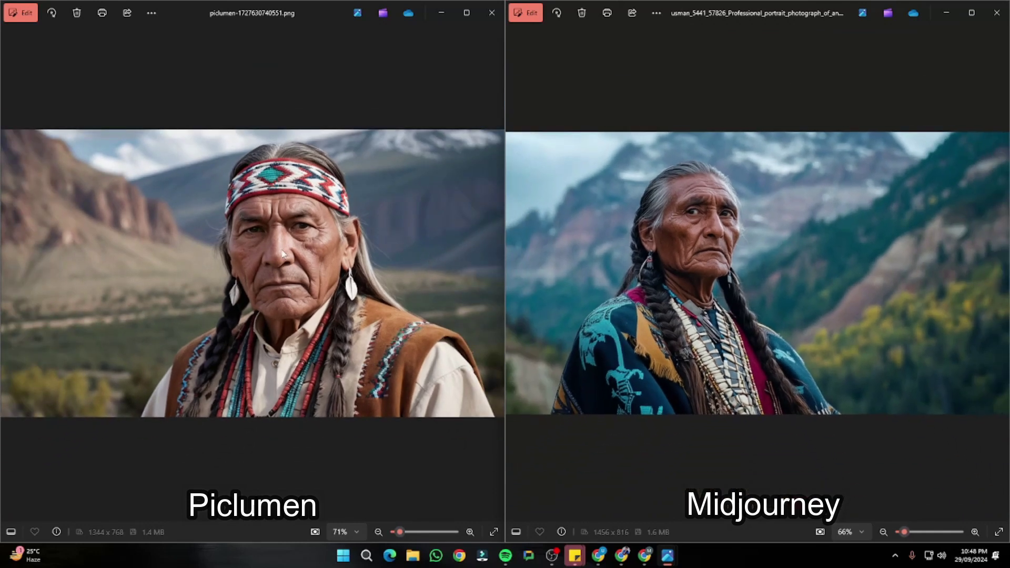
scroll(310, 261, "up", 3)
scroll(310, 260, "up", 4)
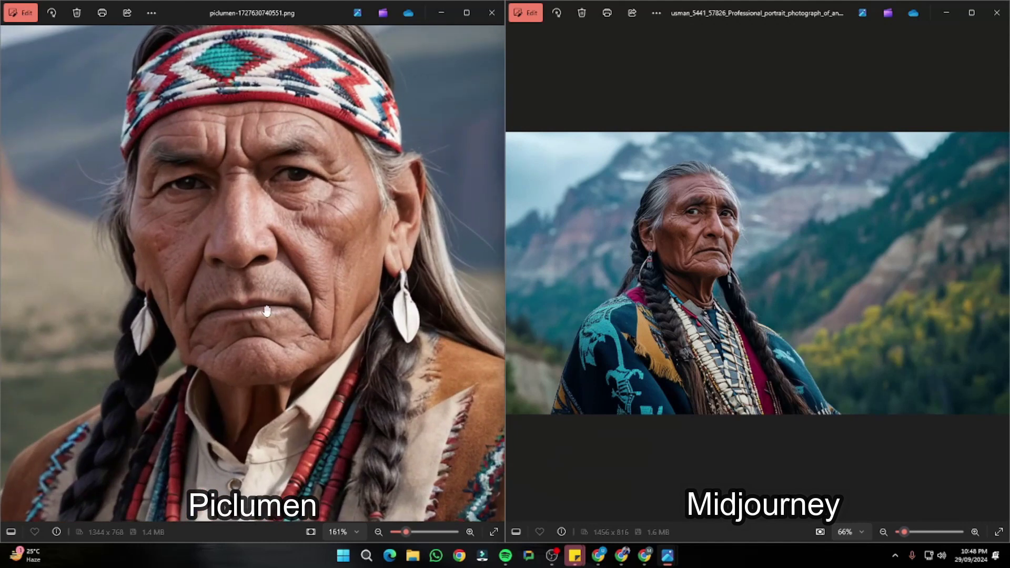
scroll(272, 264, "down", 7)
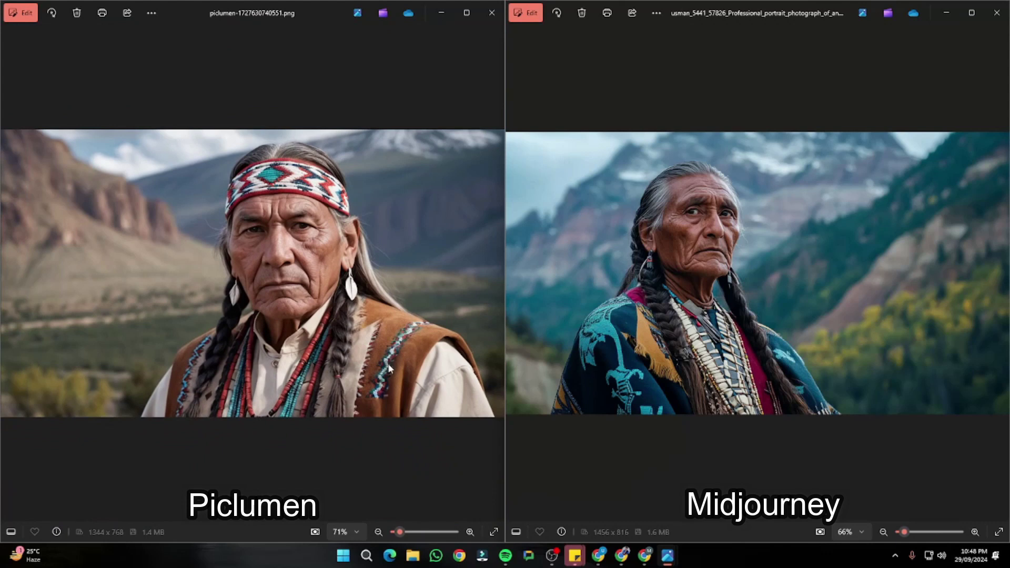
- Examine the faces of both Native American portraits at similar magnification, centring each face in its window
scroll(667, 243, "up", 5)
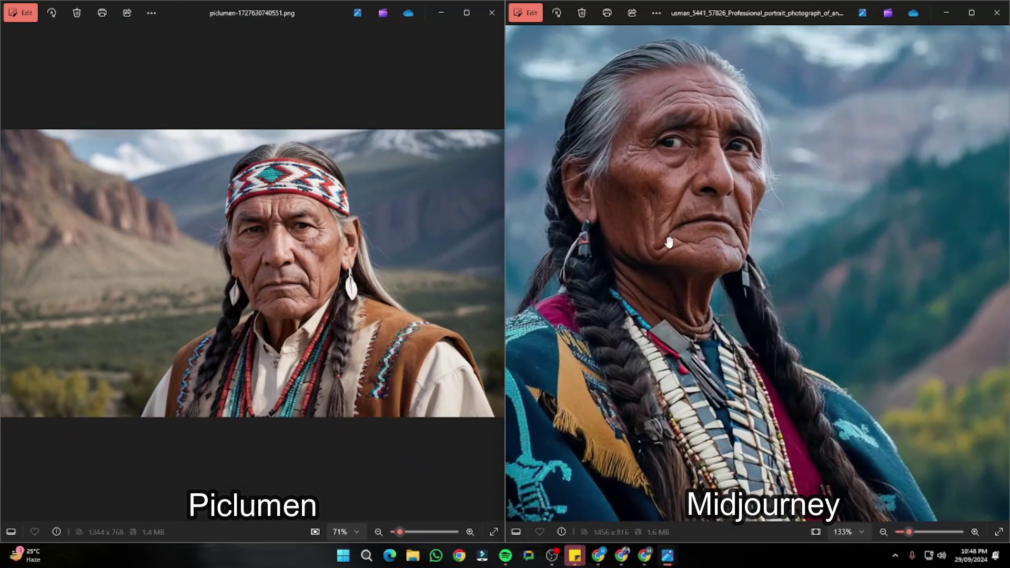
scroll(346, 282, "up", 4)
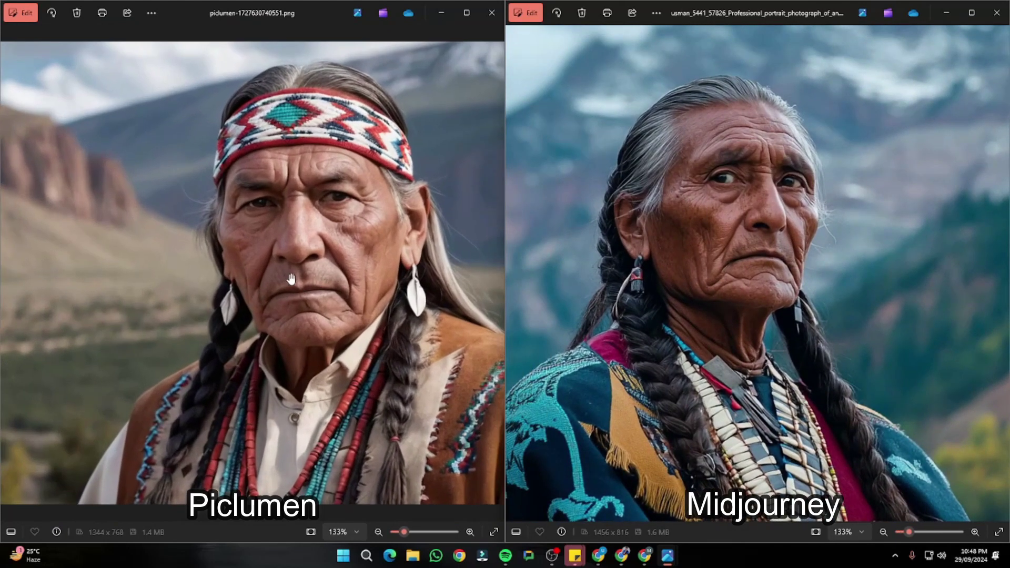
left_click_drag(346, 282, 251, 303)
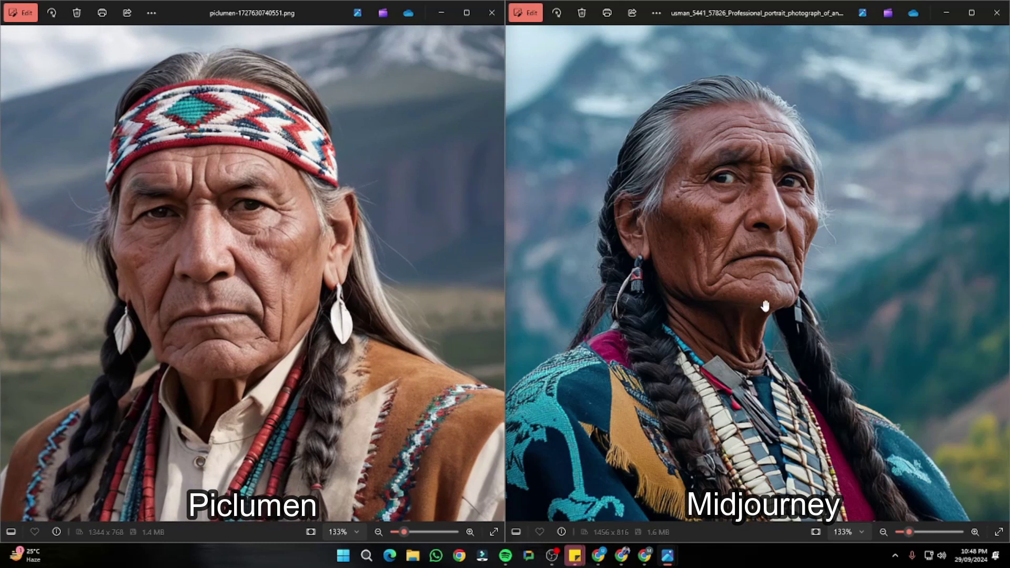
scroll(765, 307, "up", 1)
left_click_drag(717, 230, 763, 266)
left_click_drag(244, 262, 308, 262)
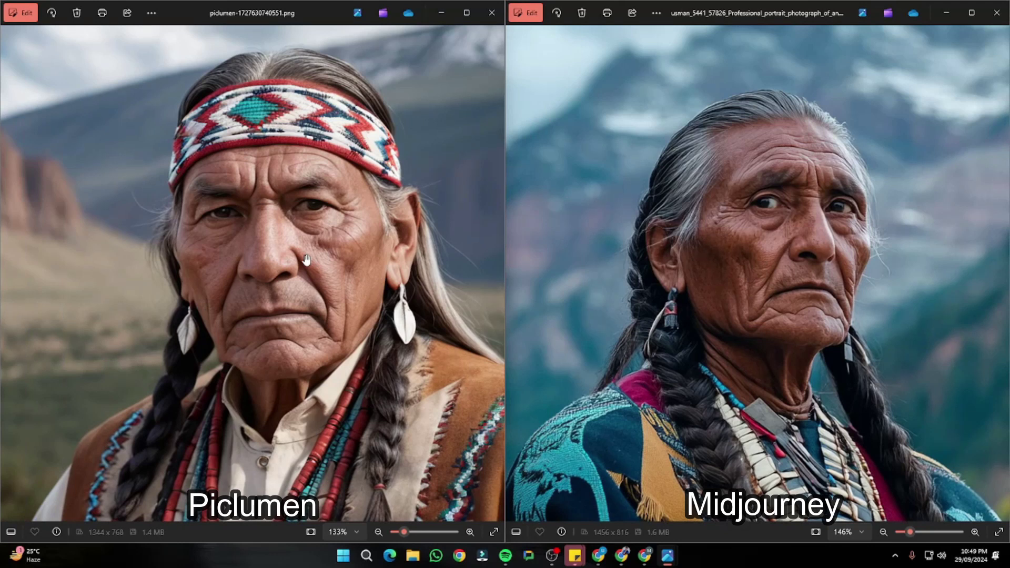
scroll(306, 260, "down", 3)
scroll(751, 272, "down", 5)
scroll(263, 263, "up", 3)
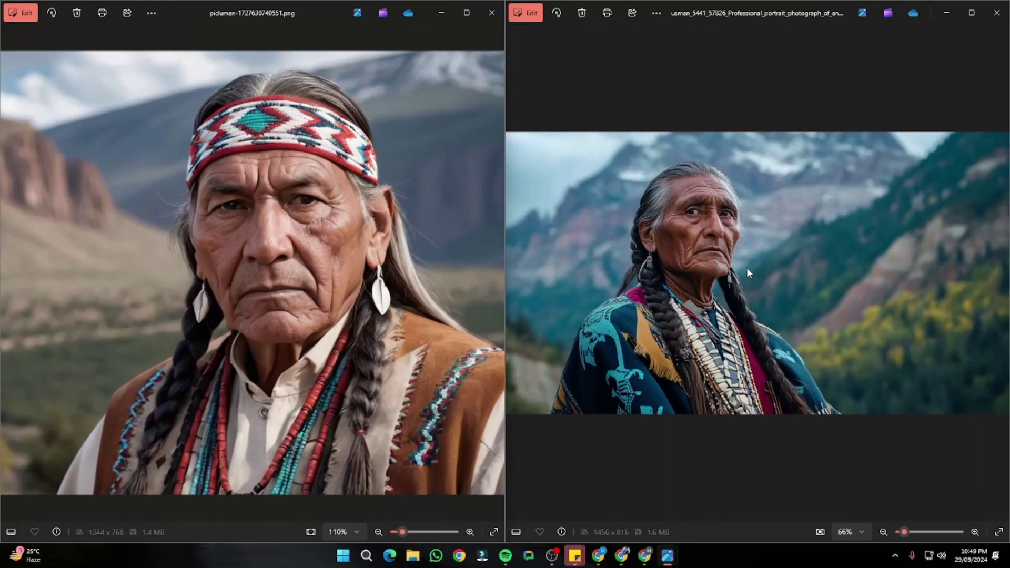
- Enlarge Midjourney's Native American portrait, and browse Midjourney's 9:16 portraits of the young British woman with wavy blonde hair
scroll(750, 267, "up", 4)
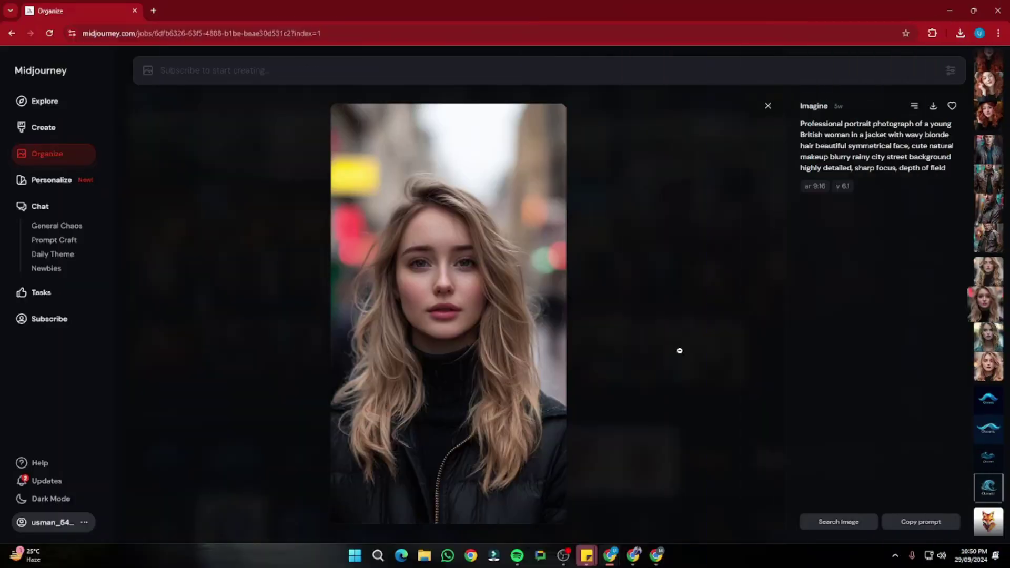
scroll(679, 350, "down", 1)
scroll(679, 351, "up", 1)
scroll(678, 351, "down", 1)
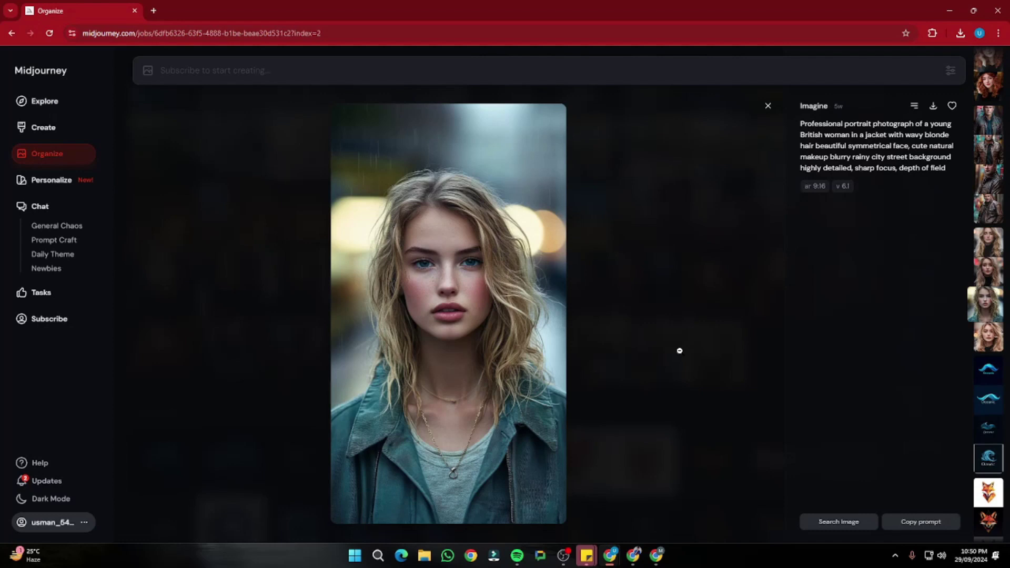
scroll(679, 351, "up", 2)
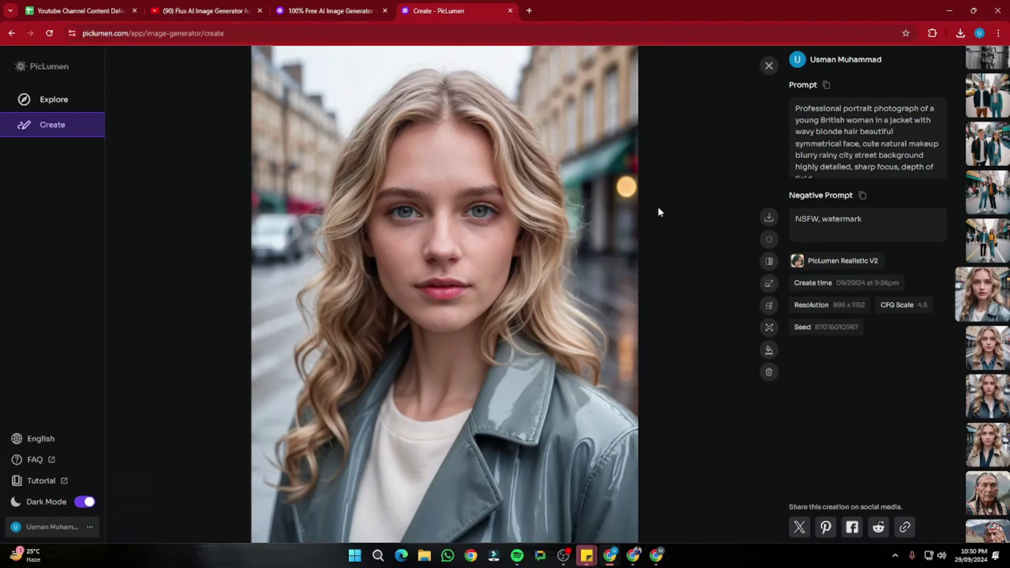
- Browse PicLumen's portraits of the blonde British woman and compare the PicLumen and Midjourney versions side by side, enlarging each face
key("Down")
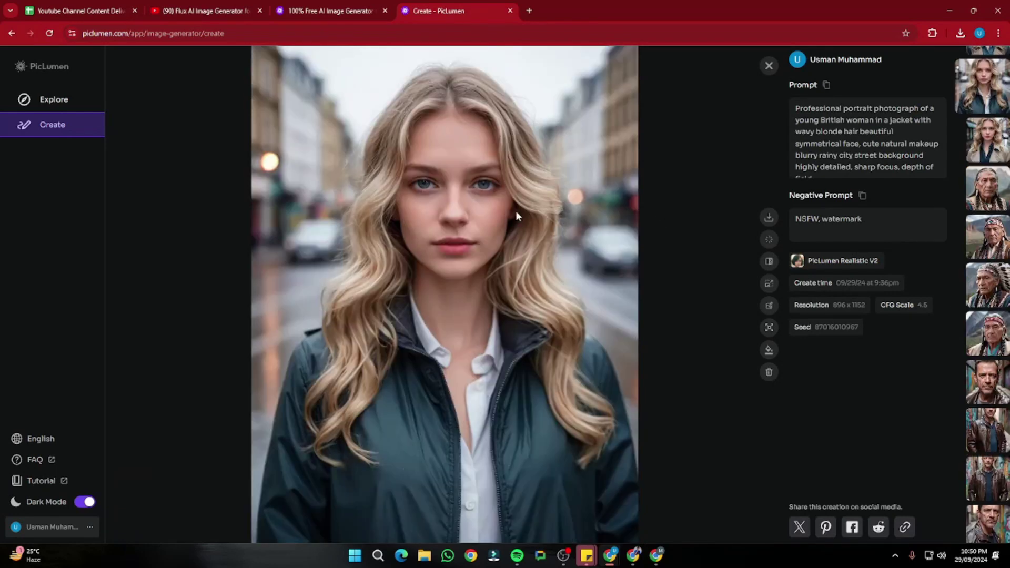
key("Up")
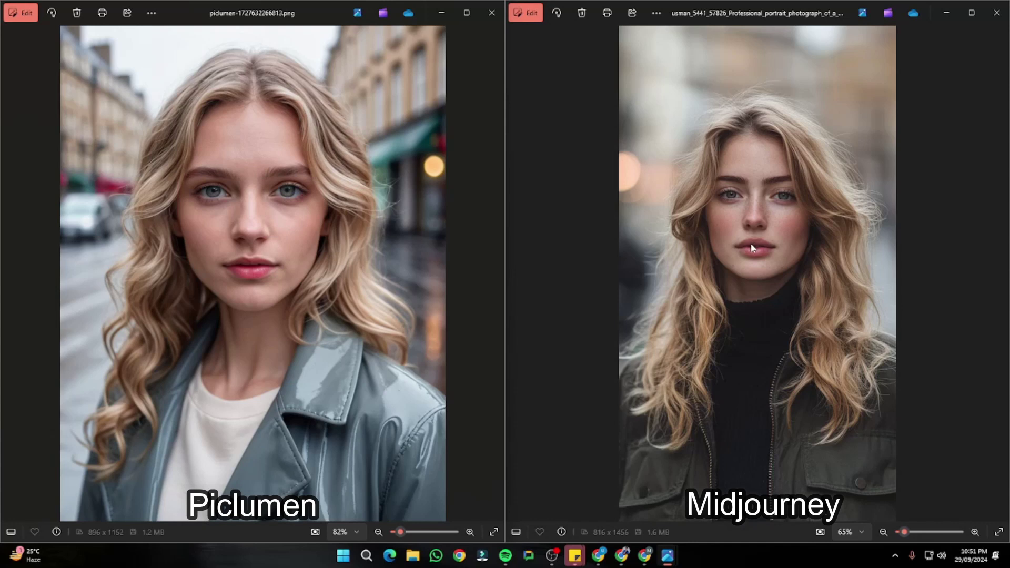
scroll(753, 241, "up", 4)
scroll(778, 221, "down", 1)
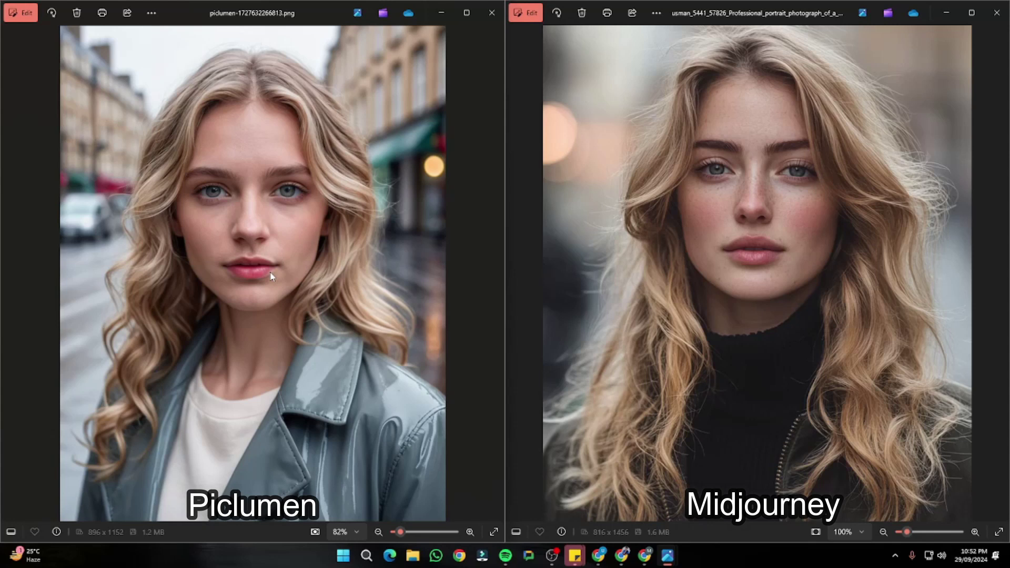
scroll(280, 278, "up", 3)
scroll(258, 202, "down", 3)
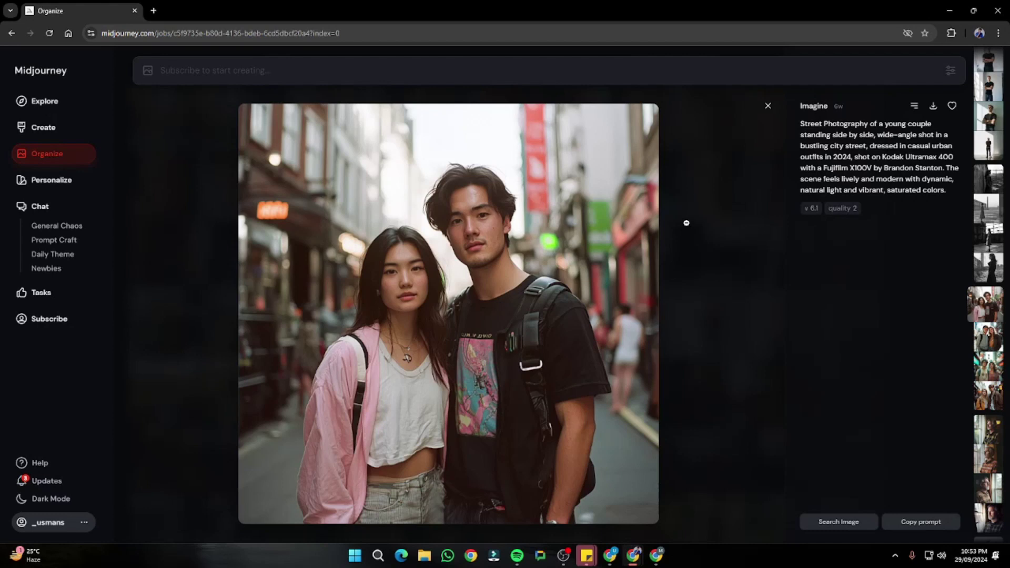
- Review the street photographs of the young couple, first Midjourney's results and all four PicLumen images at full size
key("Right")
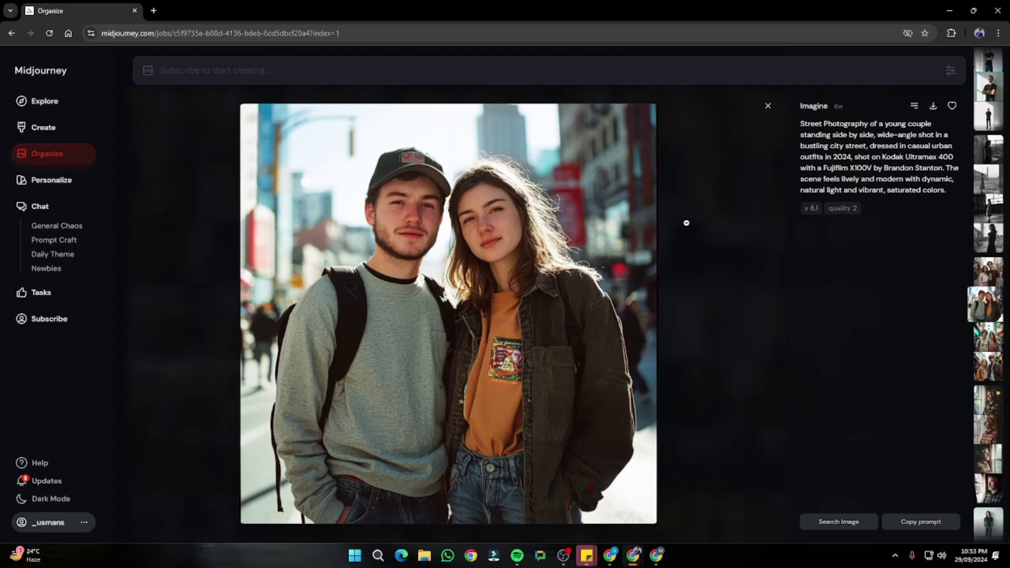
scroll(686, 223, "down", 2)
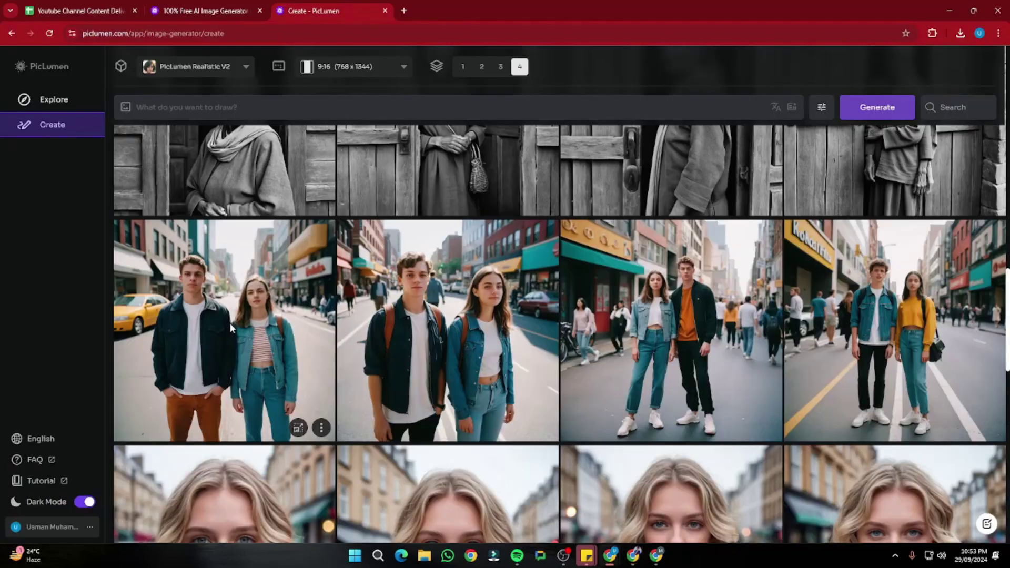
left_click(229, 323)
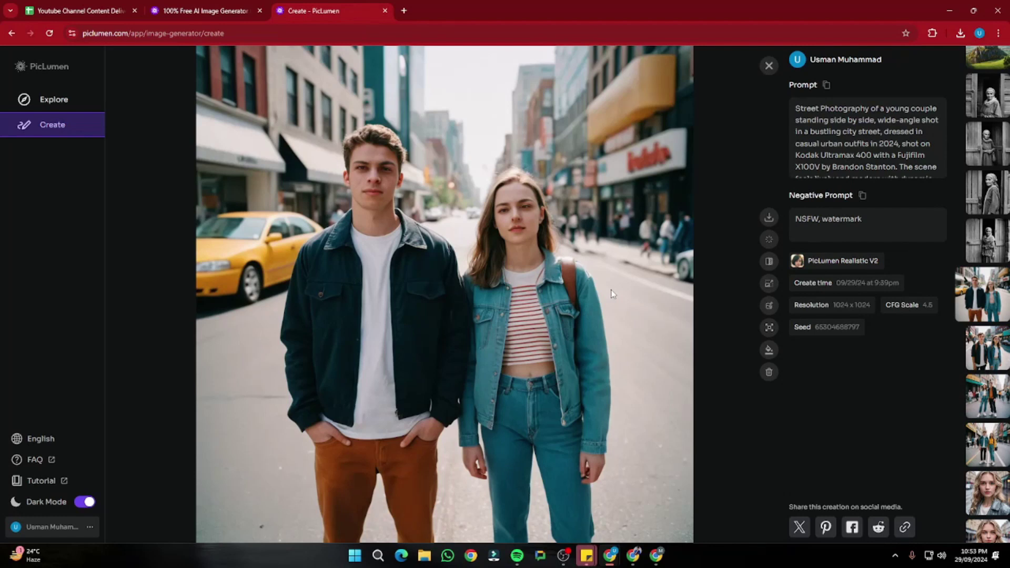
scroll(607, 290, "down", 1)
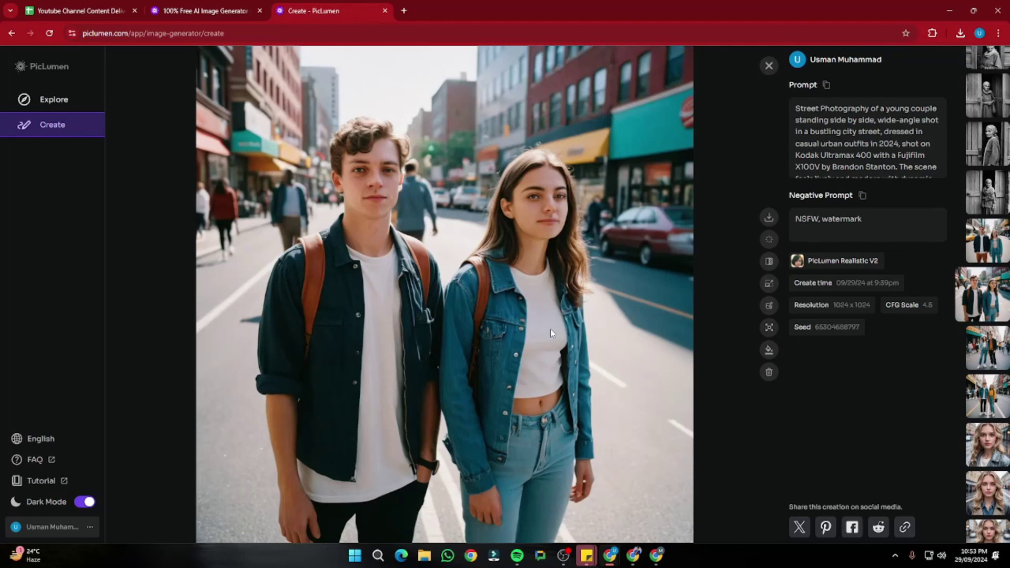
scroll(461, 326, "down", 1)
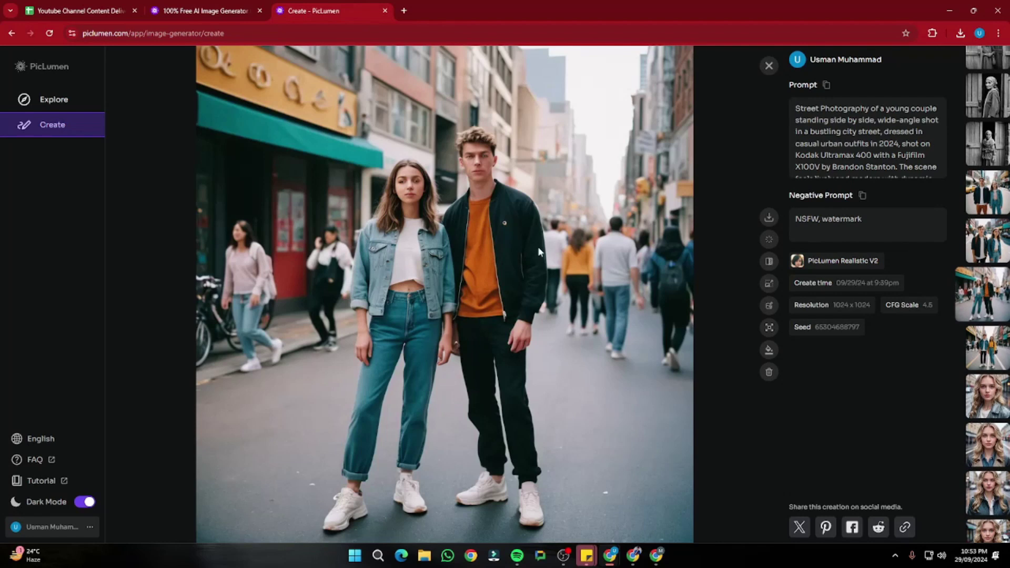
scroll(516, 242, "down", 1)
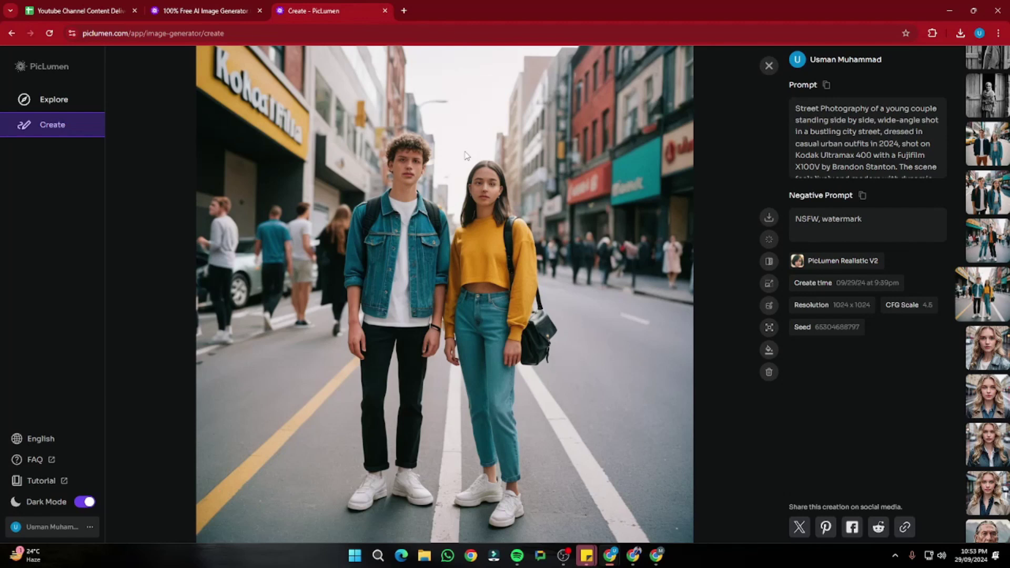
left_click(768, 66)
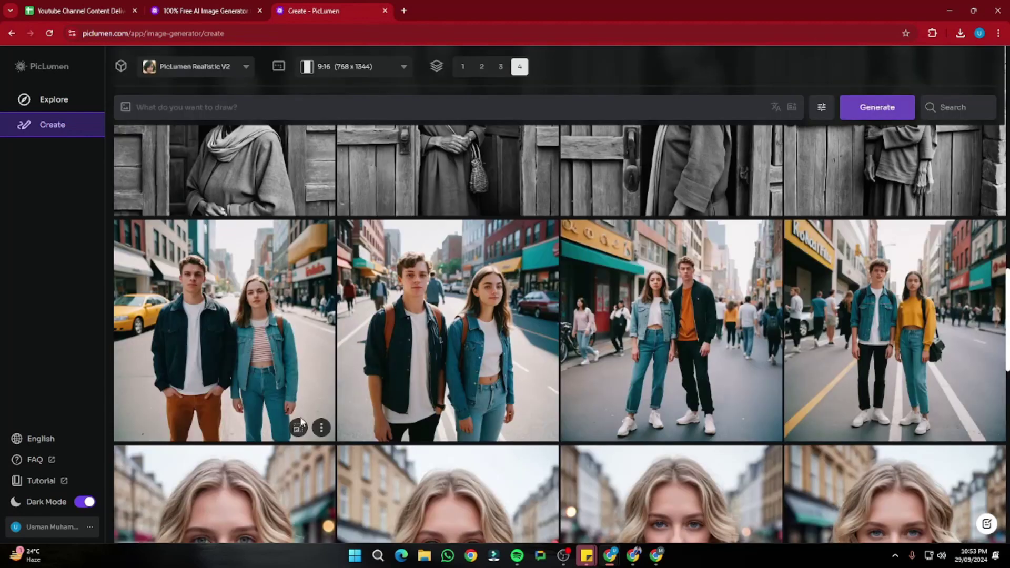
- Remix the first PicLumen image of the street couple and set its generation steps to 60
left_click(321, 428)
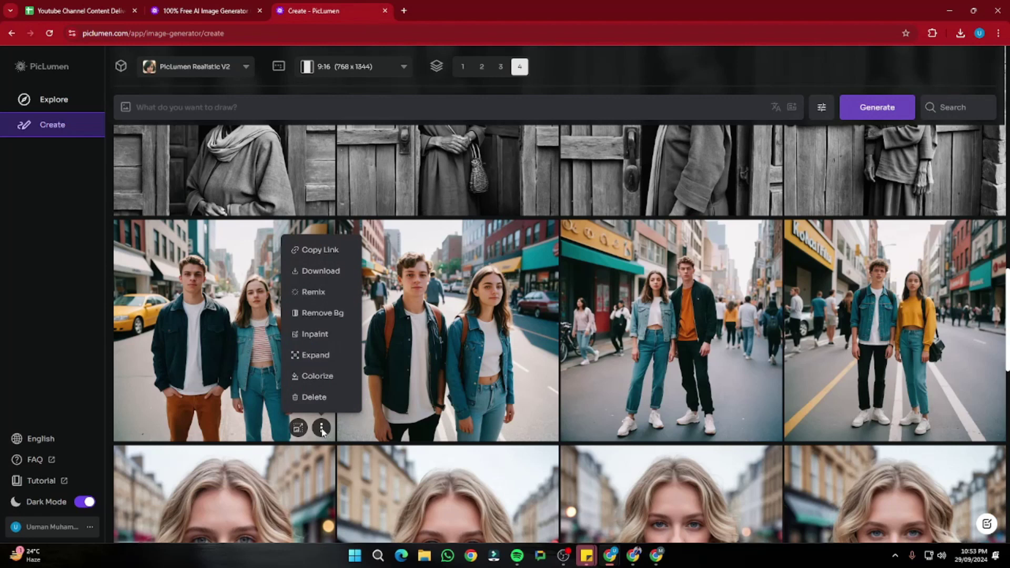
left_click(313, 292)
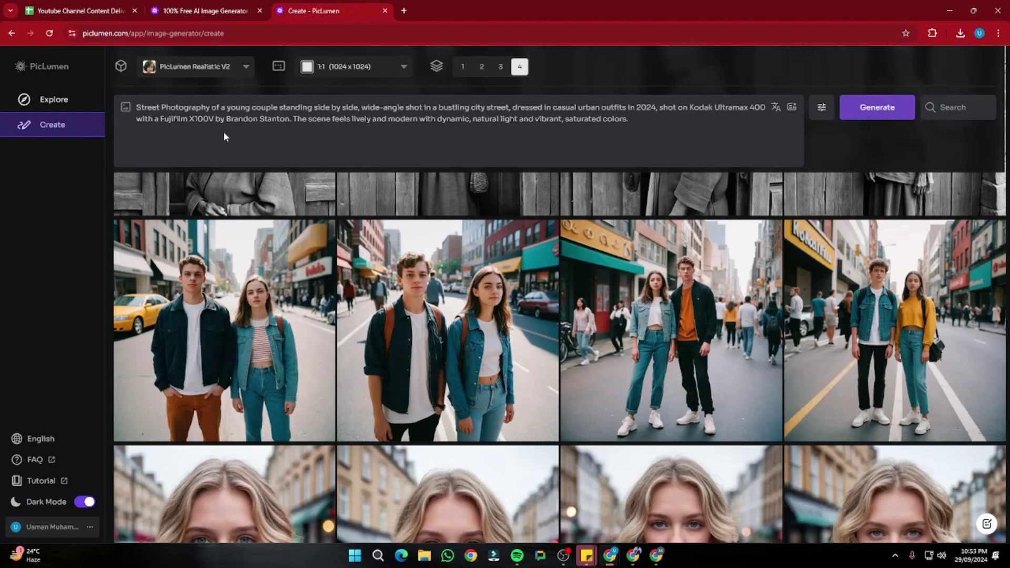
left_click(822, 108)
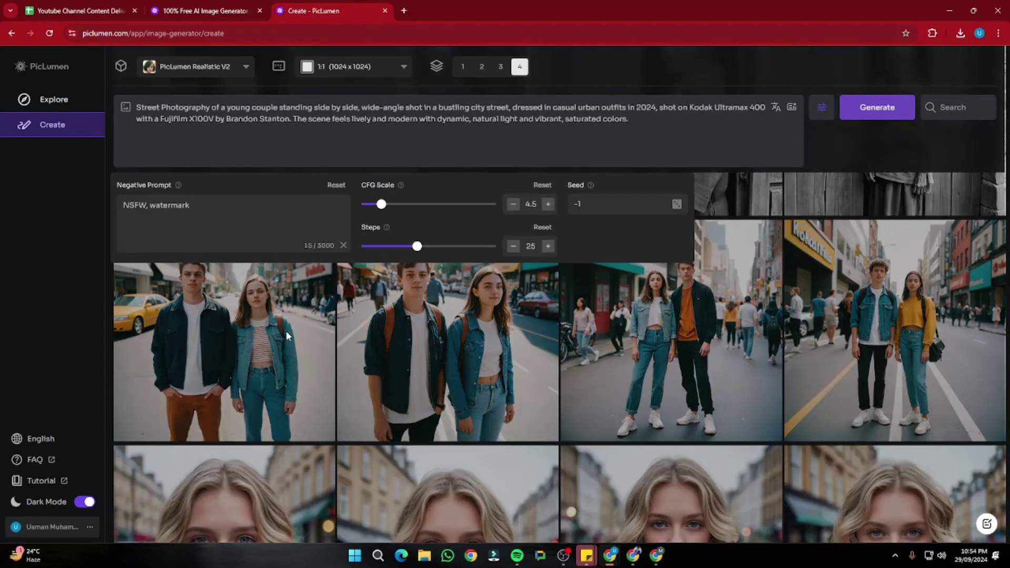
left_click_drag(411, 250, 499, 246)
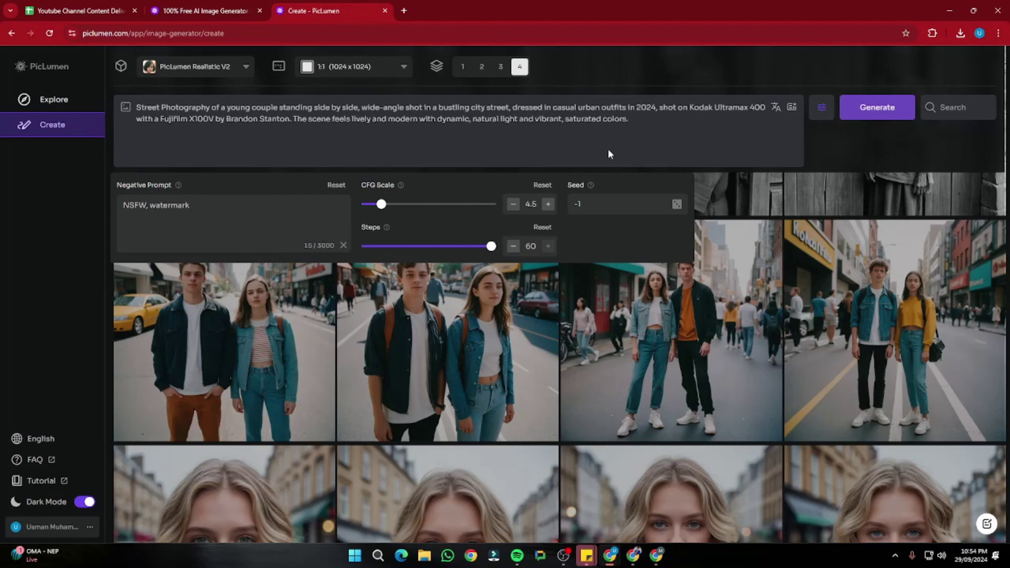
left_click(650, 118)
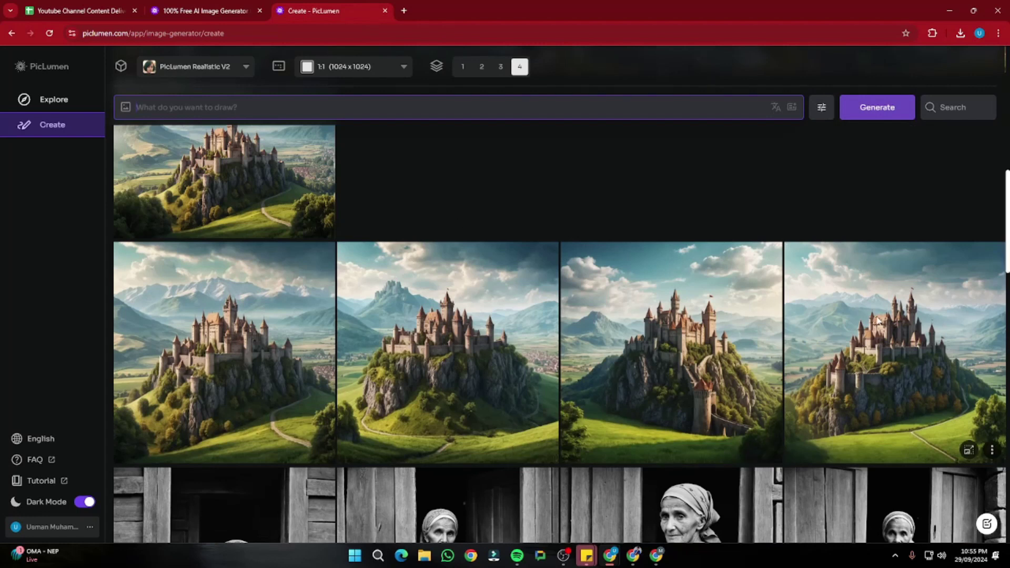
- Review PicLumen's four medieval castle landscapes at full size, returning to the one with the castle on a broad rocky hill
left_click(877, 320)
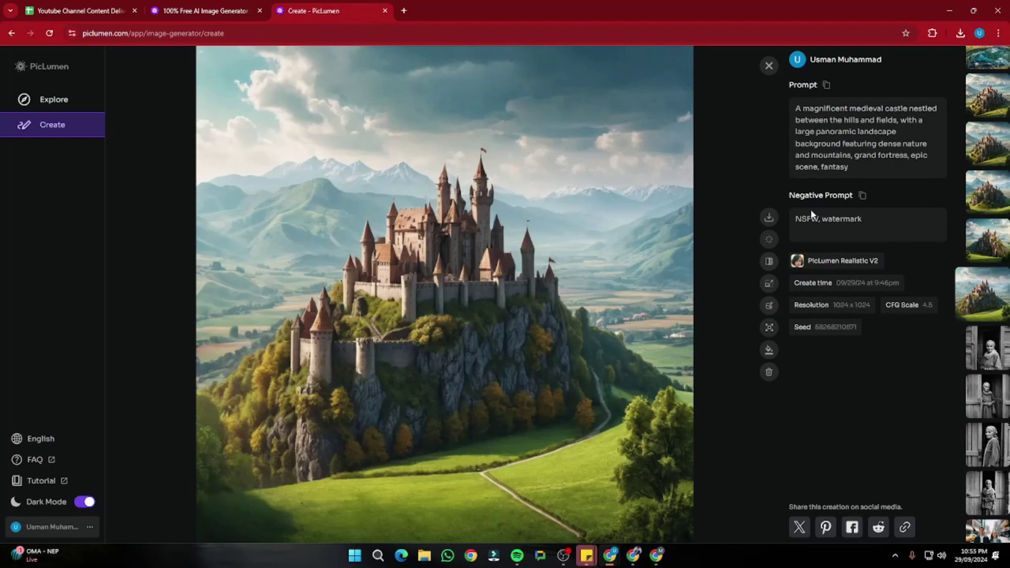
key("Up")
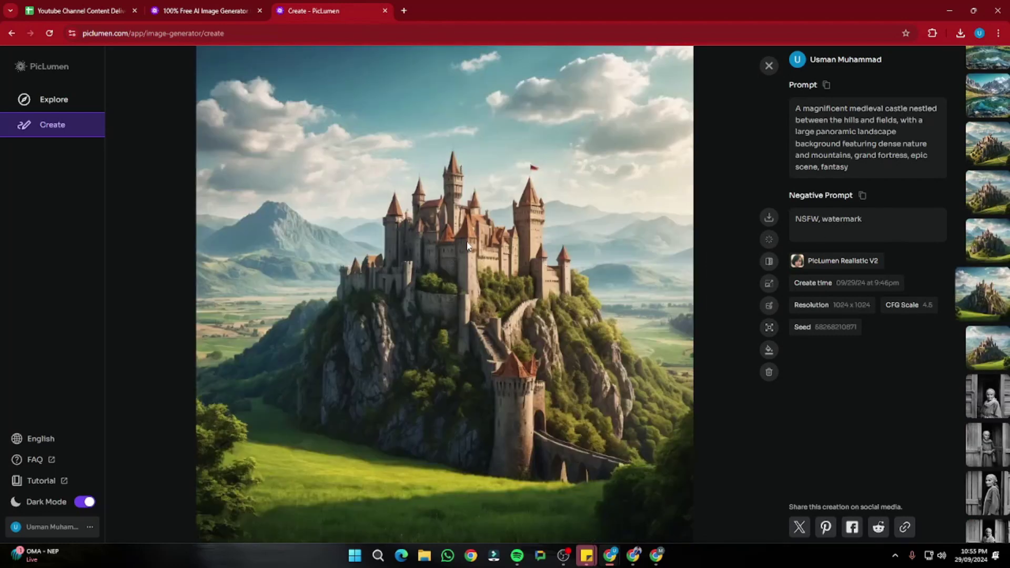
key("Up")
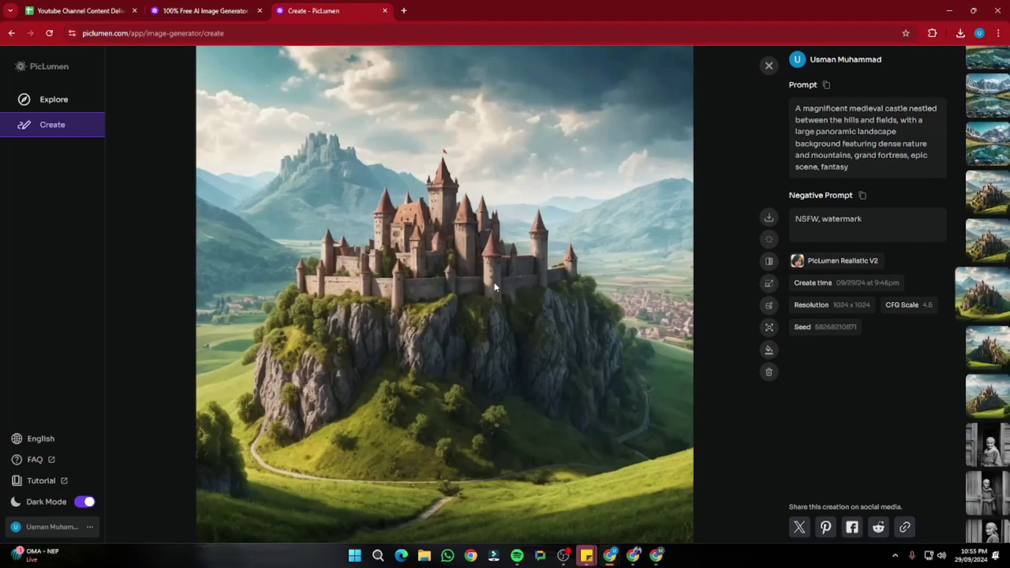
key("Up")
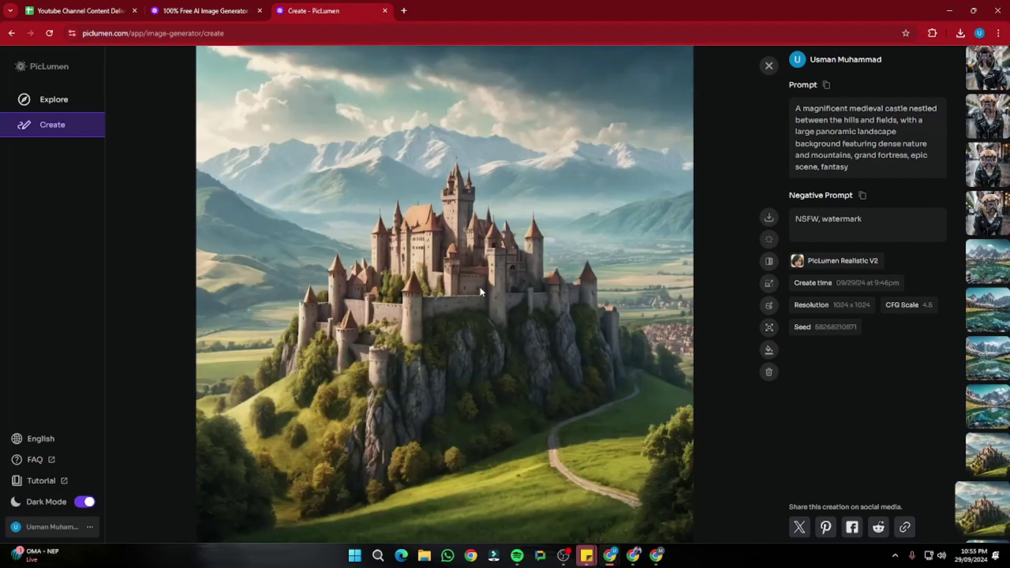
key("Down")
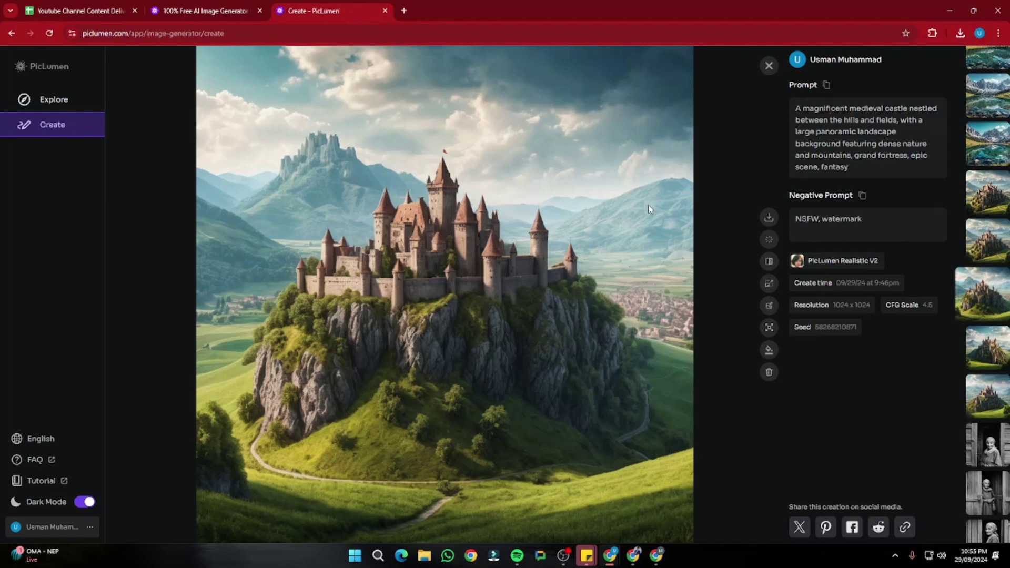
- Try expanding the castle image sideways on both sides to 1408 x 1024 px, leaving without submitting
left_click(769, 329)
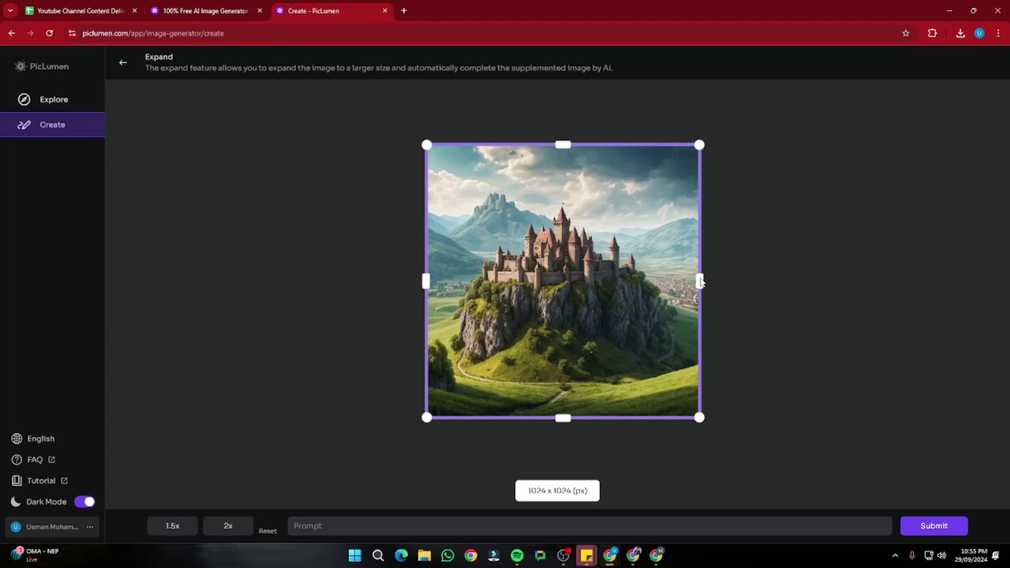
left_click_drag(700, 280, 755, 277)
left_click_drag(426, 282, 370, 280)
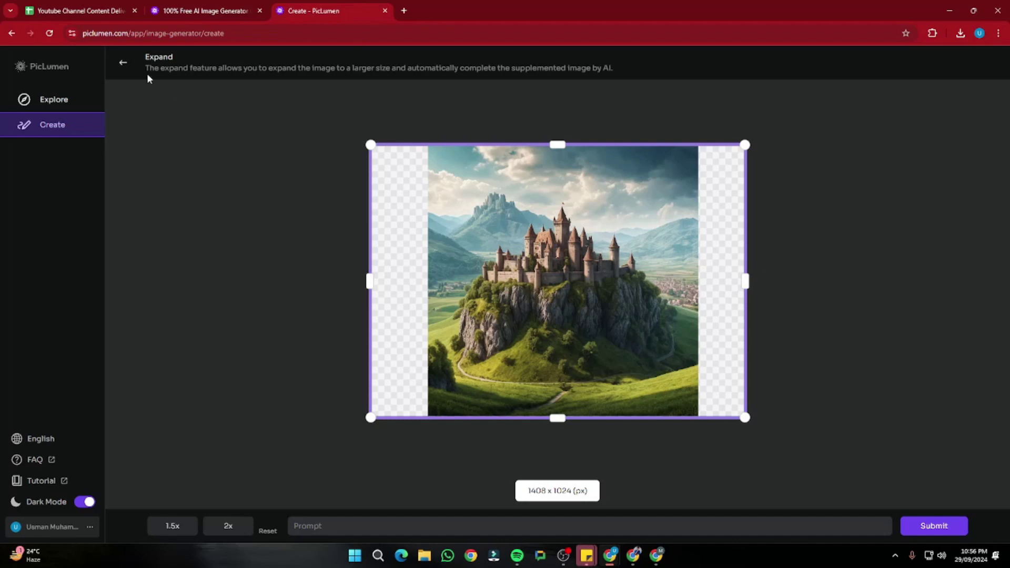
left_click(122, 65)
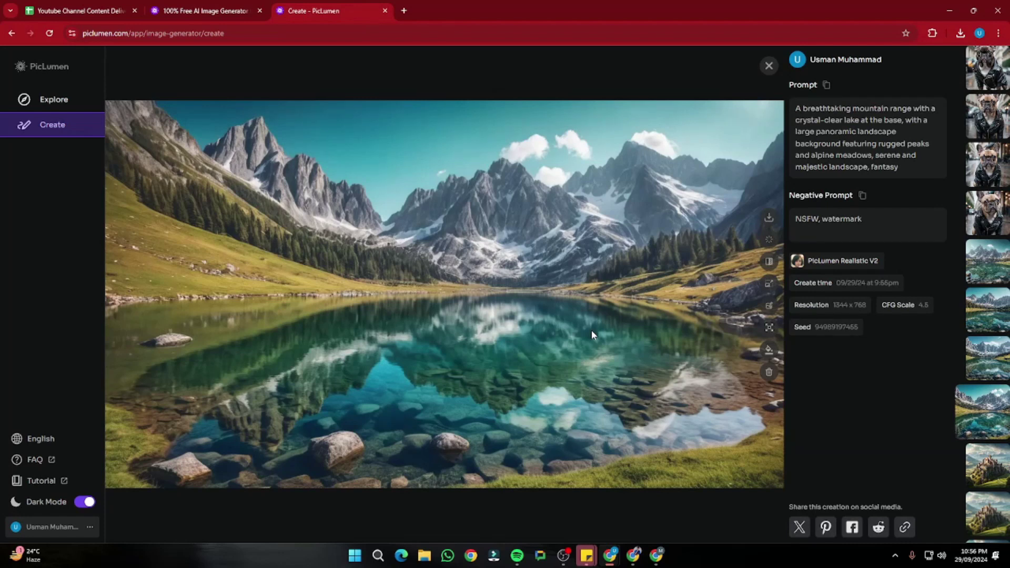
- Browse PicLumen's 1344 x 768 images of the mountain range with a crystal-clear lake
key("Up")
key("Up")
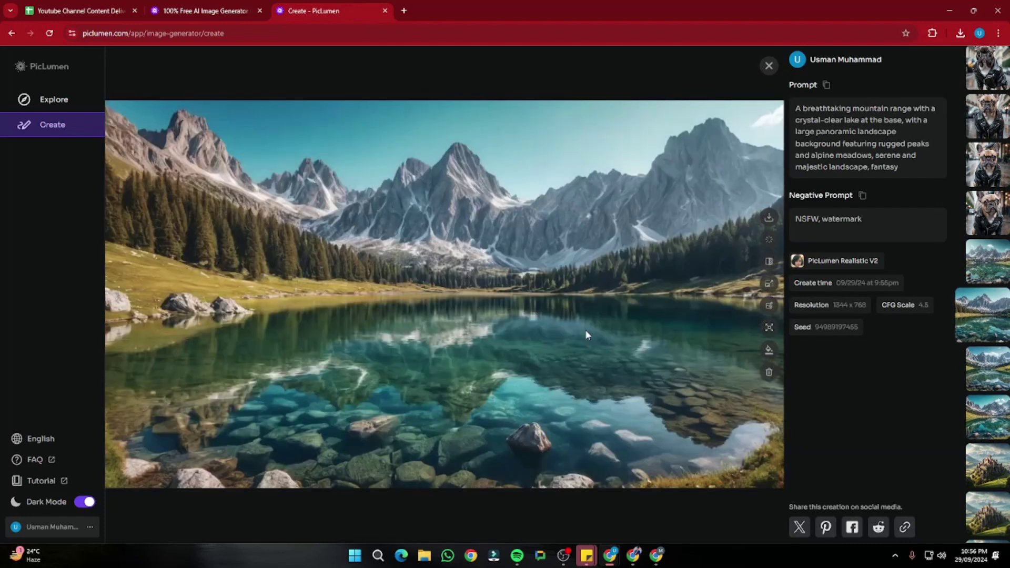
key("Up")
key("Down")
key("Down")
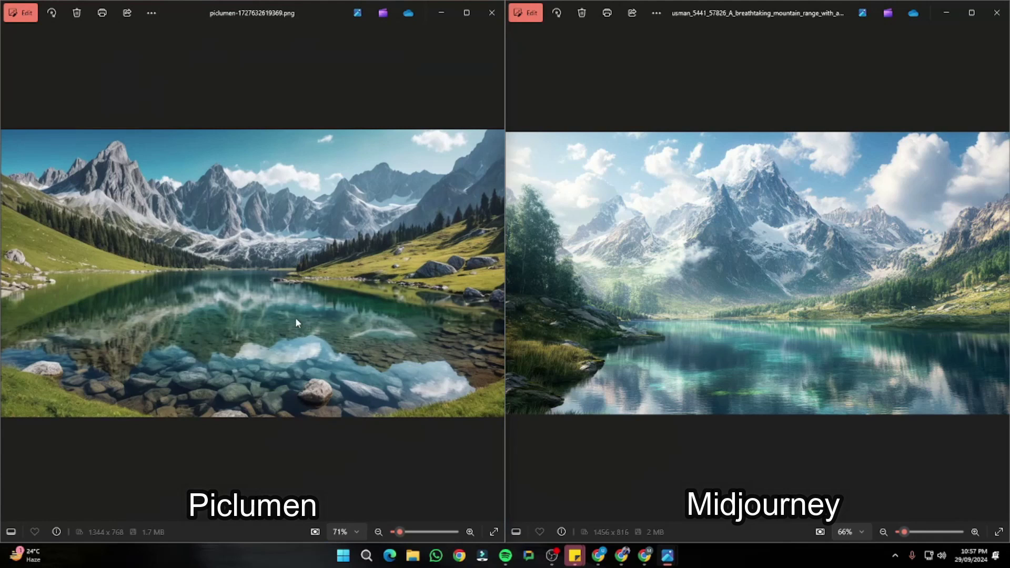
- Compare the PicLumen and Midjourney mountain lake images side by side, examining the peaks, water and rocks at different magnifications
scroll(295, 317, "up", 4)
scroll(708, 272, "up", 4)
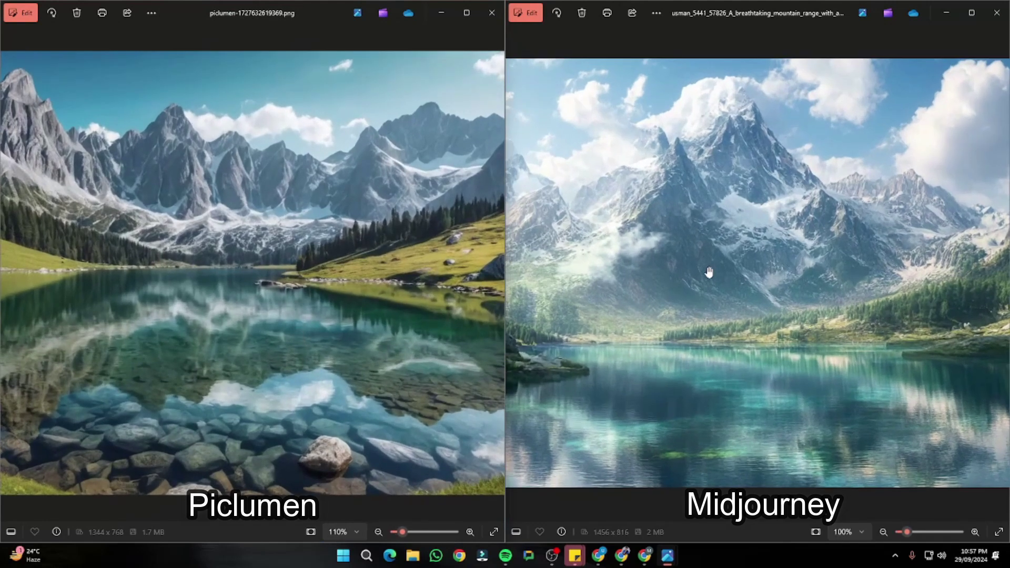
scroll(247, 277, "down", 2)
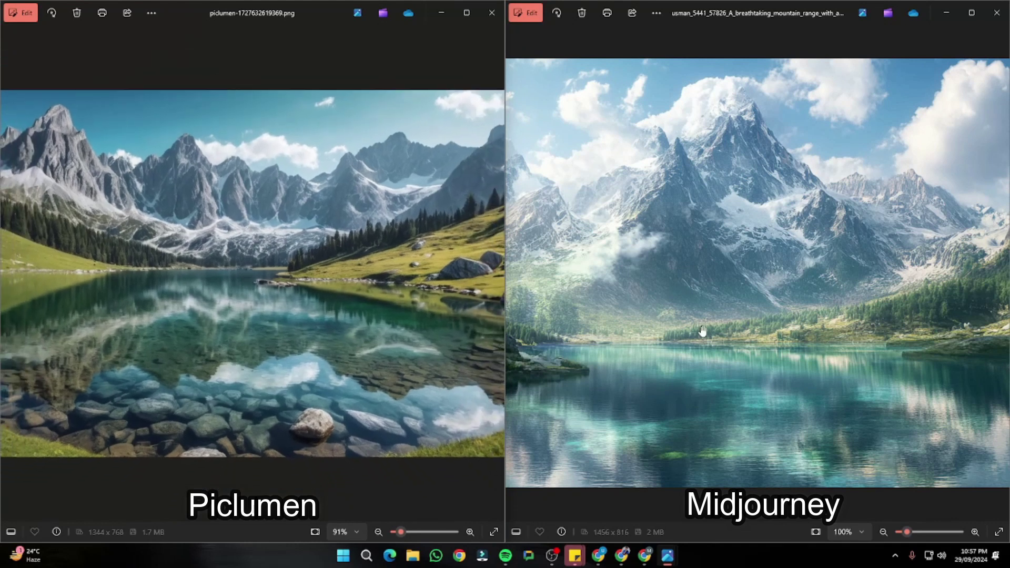
scroll(703, 331, "down", 2)
scroll(131, 300, "down", 2)
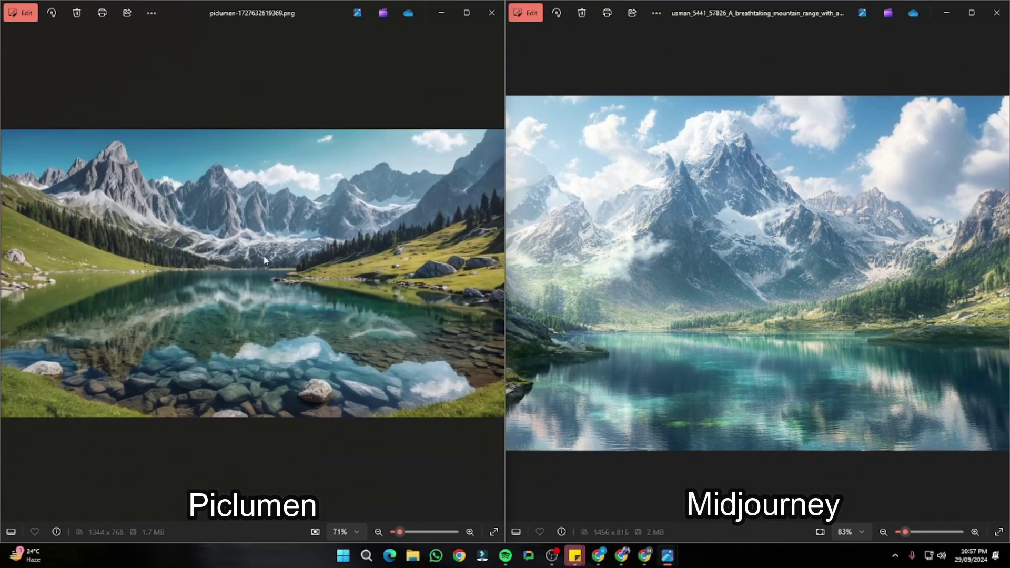
scroll(248, 242, "up", 3)
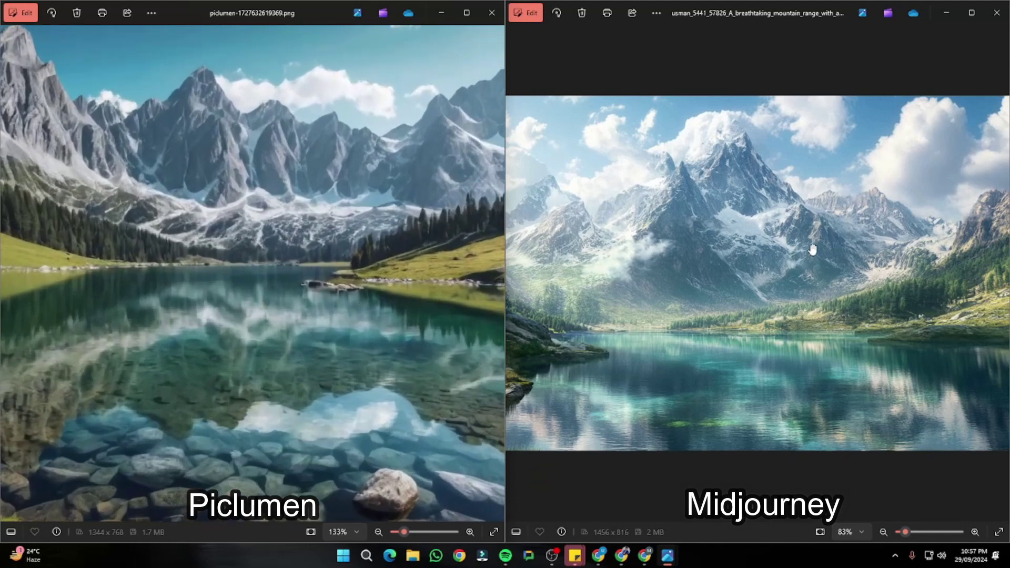
scroll(812, 250, "up", 2)
scroll(712, 225, "down", 2)
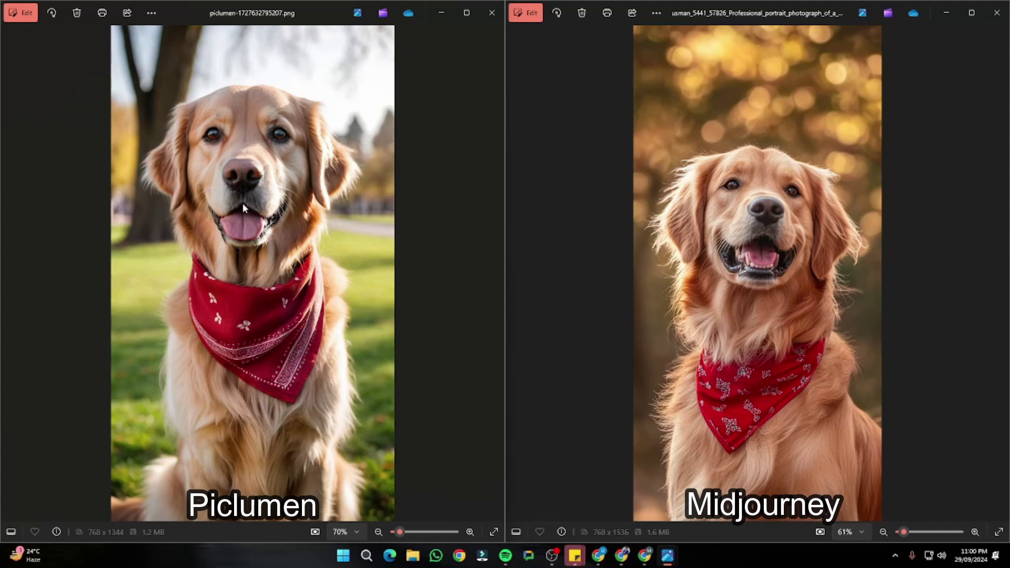
- Compare the PicLumen and Midjourney golden retriever portraits side by side, examining the face, fur and red bandana at different magnifications
scroll(271, 290, "up", 4)
scroll(270, 291, "down", 4)
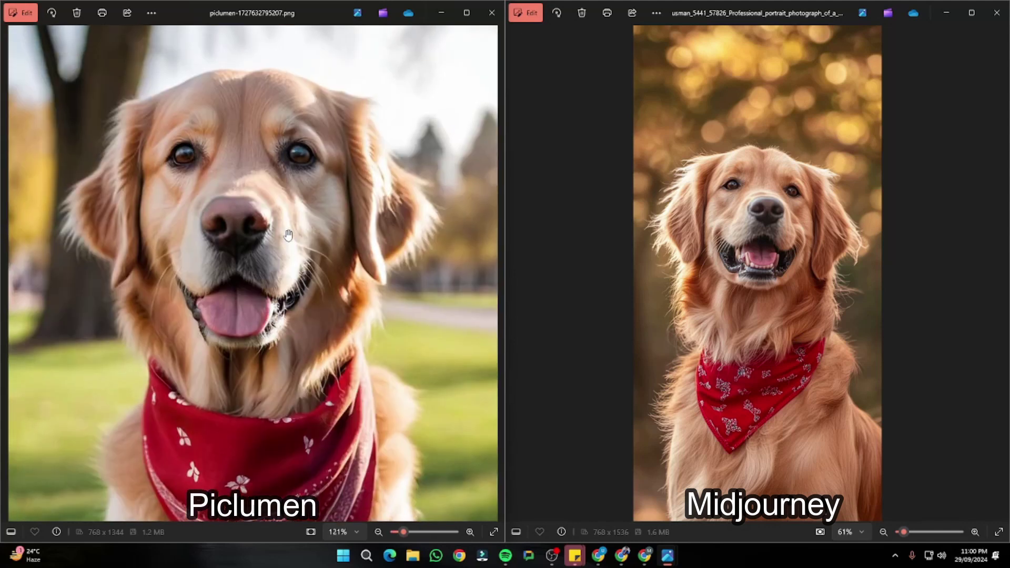
scroll(761, 249, "up", 3)
scroll(761, 248, "down", 3)
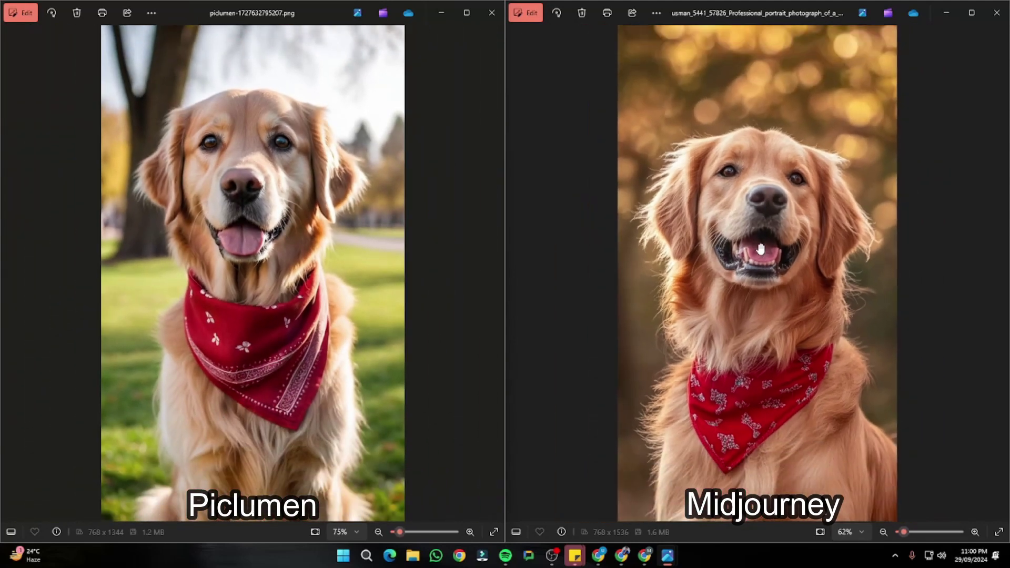
scroll(263, 289, "up", 3)
scroll(282, 228, "down", 3)
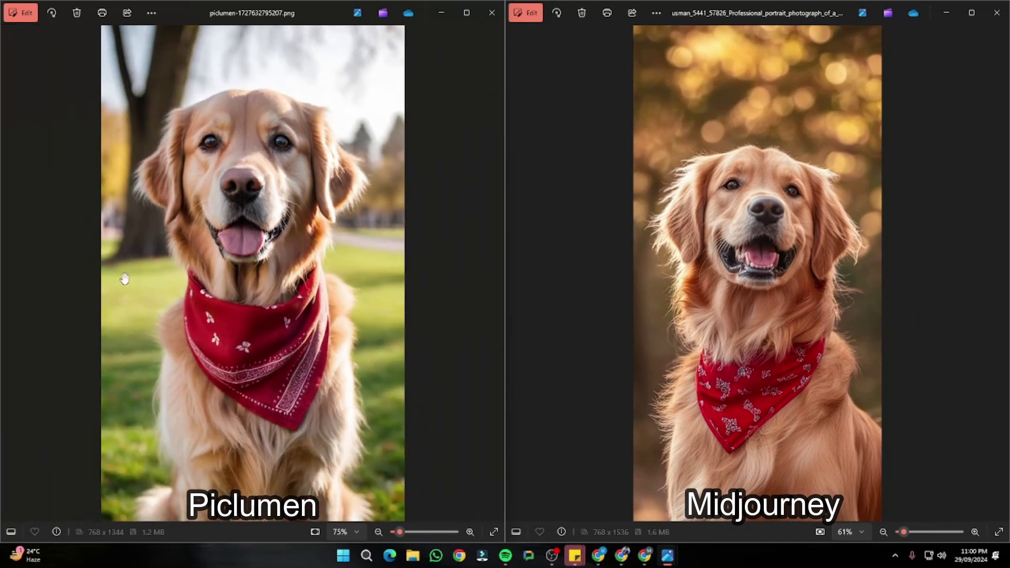
scroll(232, 279, "up", 4)
scroll(272, 229, "down", 3)
scroll(272, 230, "up", 3)
scroll(271, 230, "down", 4)
scroll(811, 260, "up", 3)
scroll(662, 247, "down", 3)
scroll(306, 282, "up", 3)
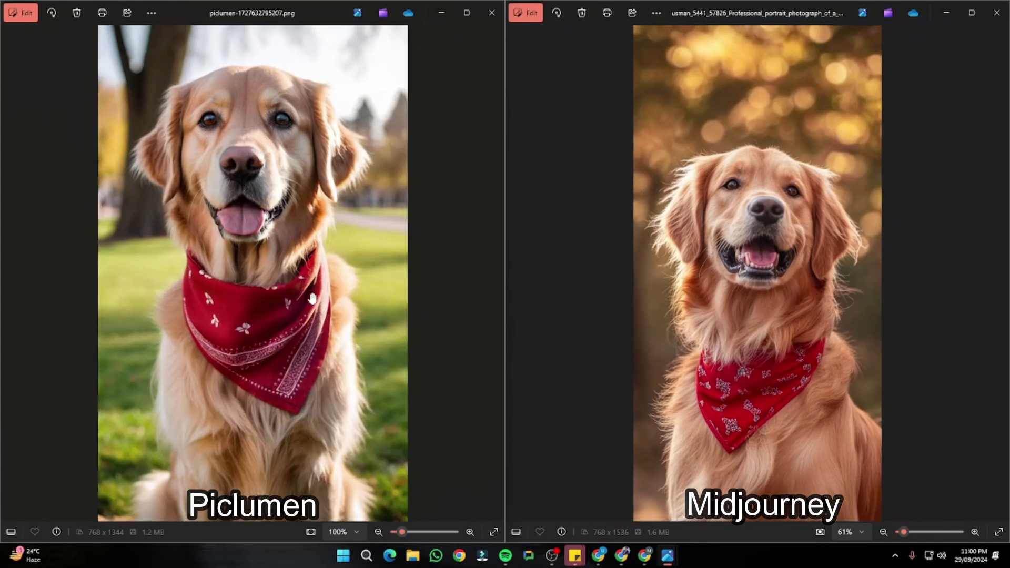
scroll(306, 282, "down", 3)
scroll(716, 260, "up", 3)
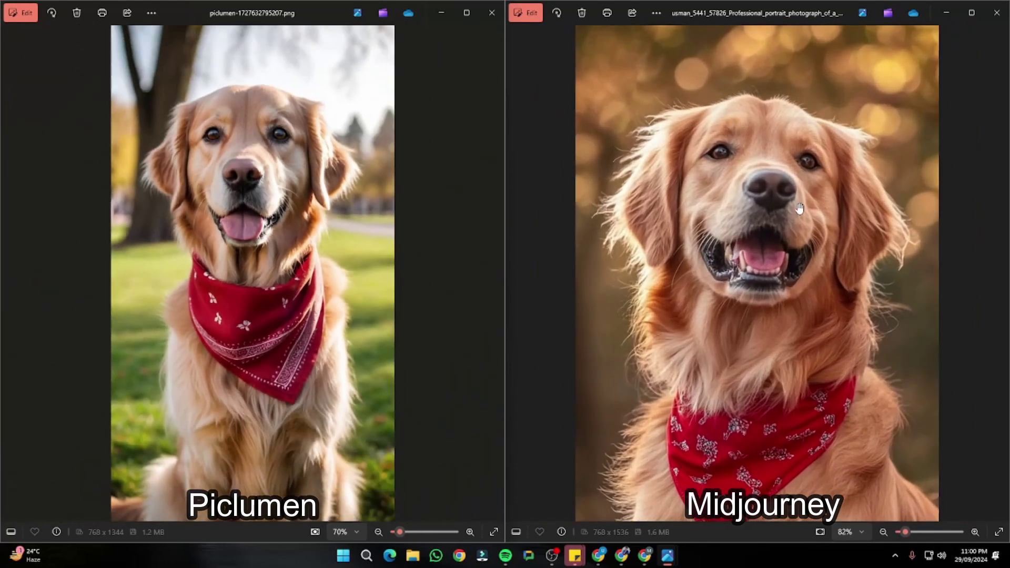
scroll(716, 260, "down", 3)
scroll(296, 182, "up", 3)
scroll(296, 181, "down", 3)
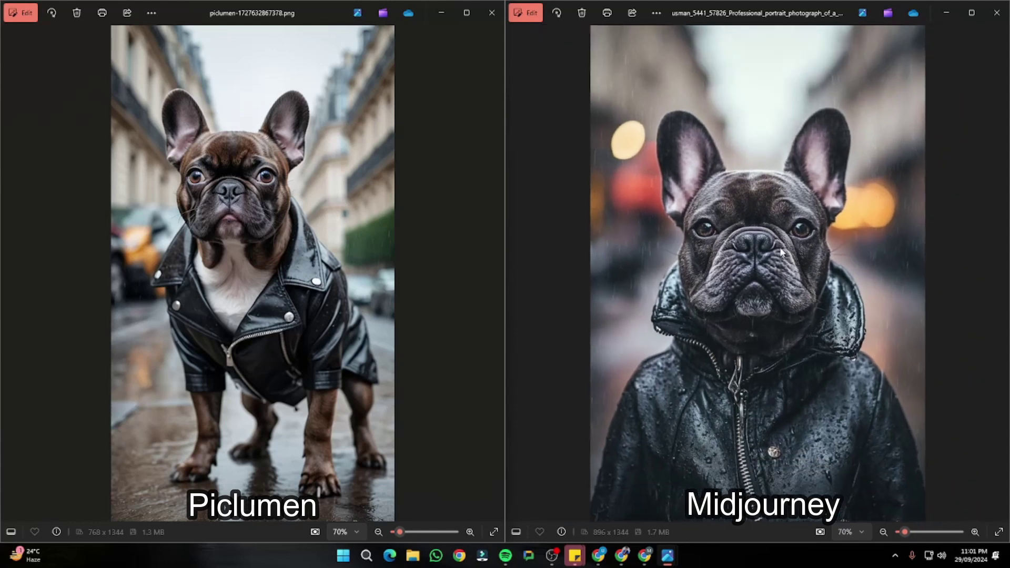
- Examine PicLumen's French bulldog in a leather jacket beside Midjourney's version, inspecting its face and jacket up close, and close the PicLumen image
scroll(294, 281, "up", 4)
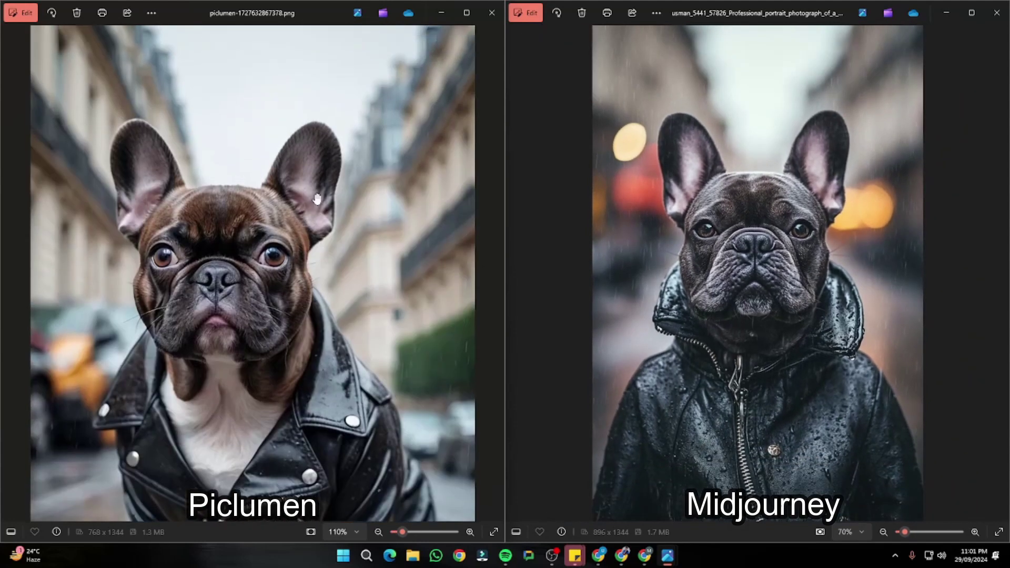
scroll(337, 234, "down", 4)
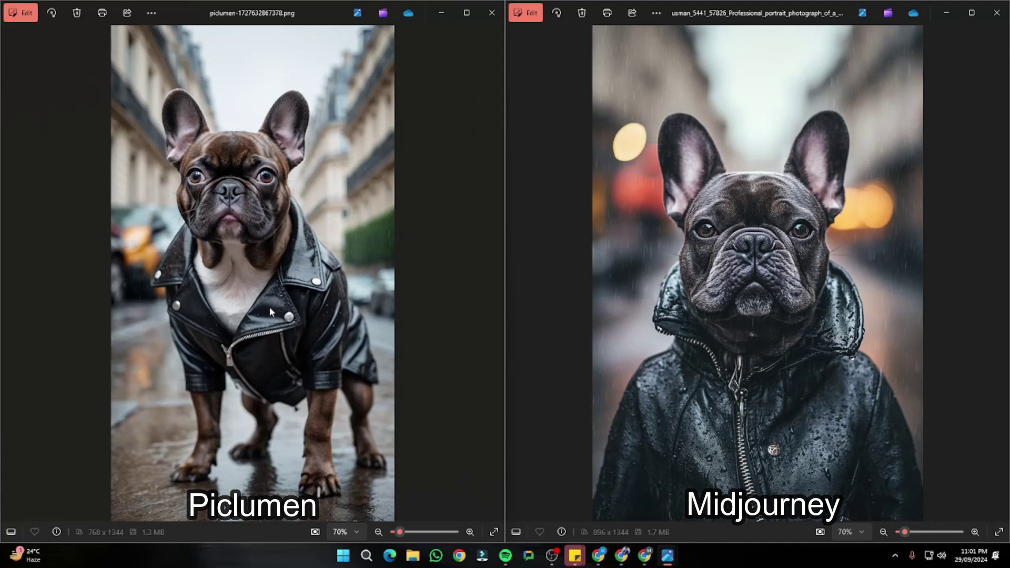
scroll(270, 307, "up", 3)
scroll(277, 257, "down", 3)
scroll(260, 359, "up", 3)
scroll(260, 359, "up", 2)
left_click_drag(337, 105, 336, 338)
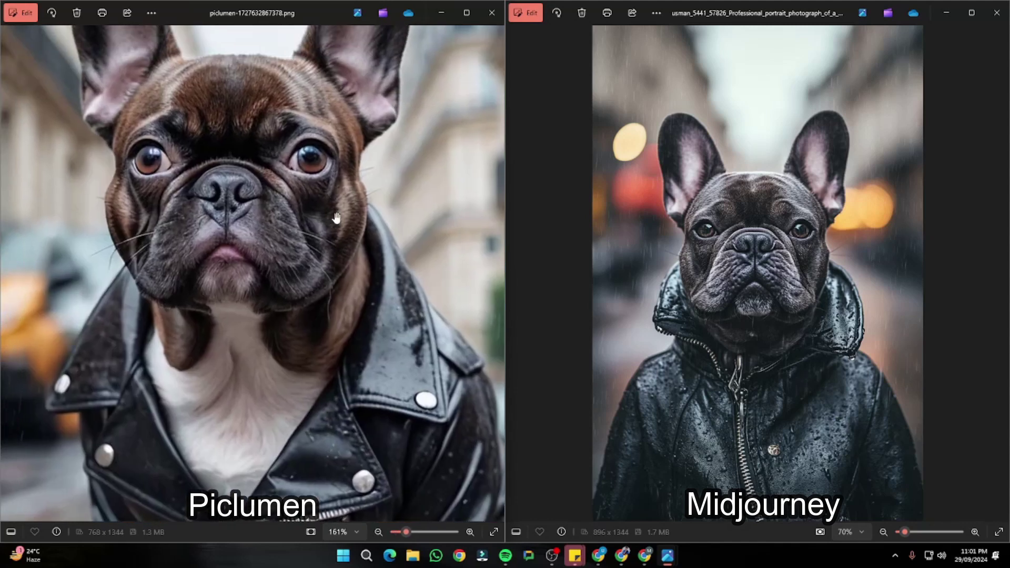
left_click_drag(335, 217, 328, 267)
scroll(329, 266, "down", 4)
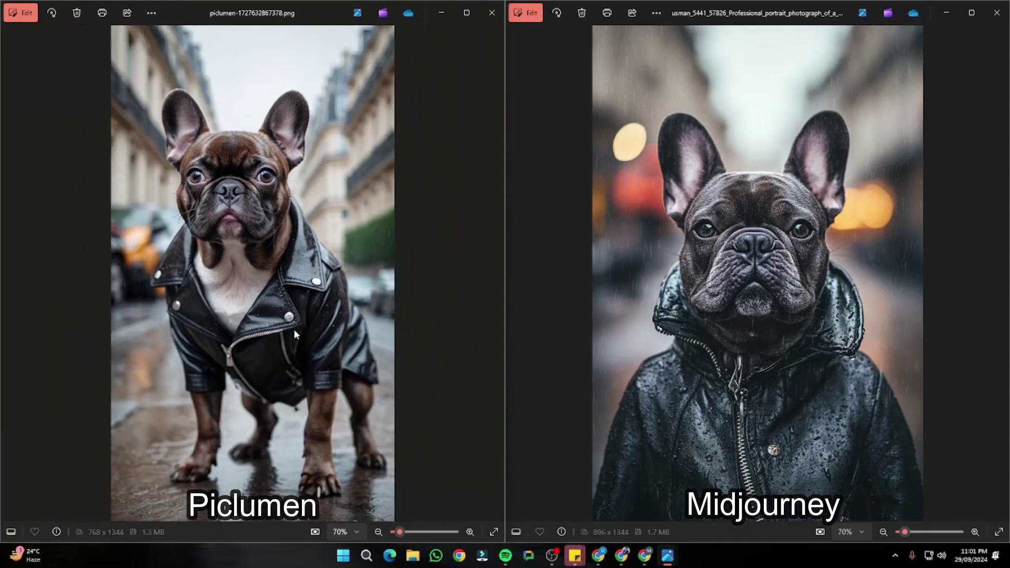
scroll(294, 327, "up", 5)
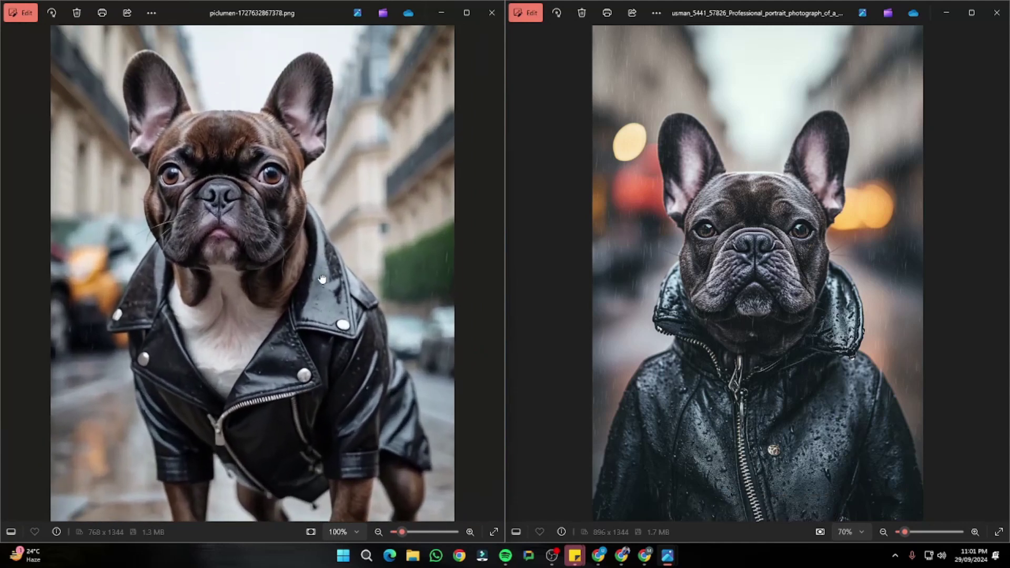
scroll(356, 272, "down", 4)
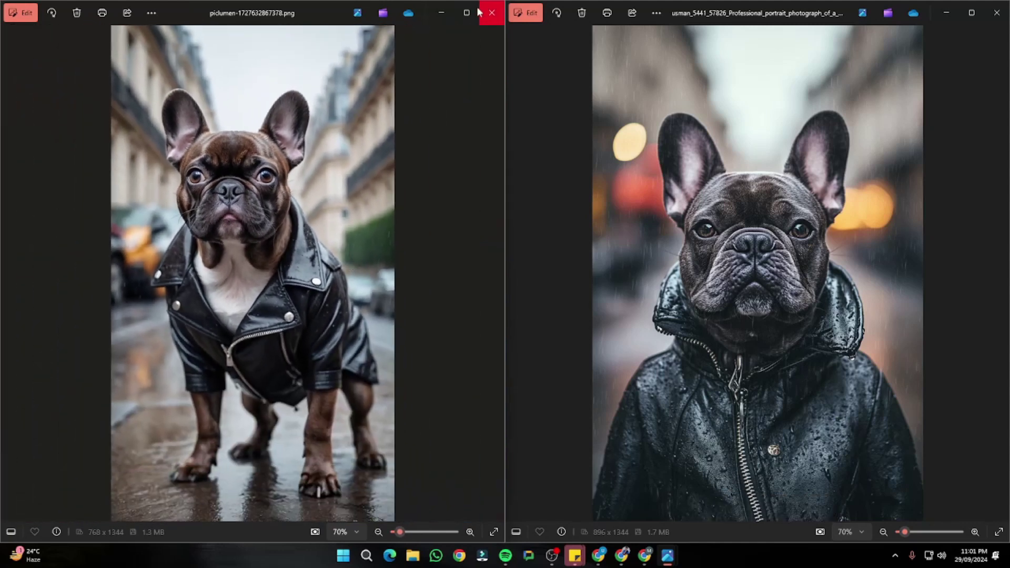
left_click(491, 13)
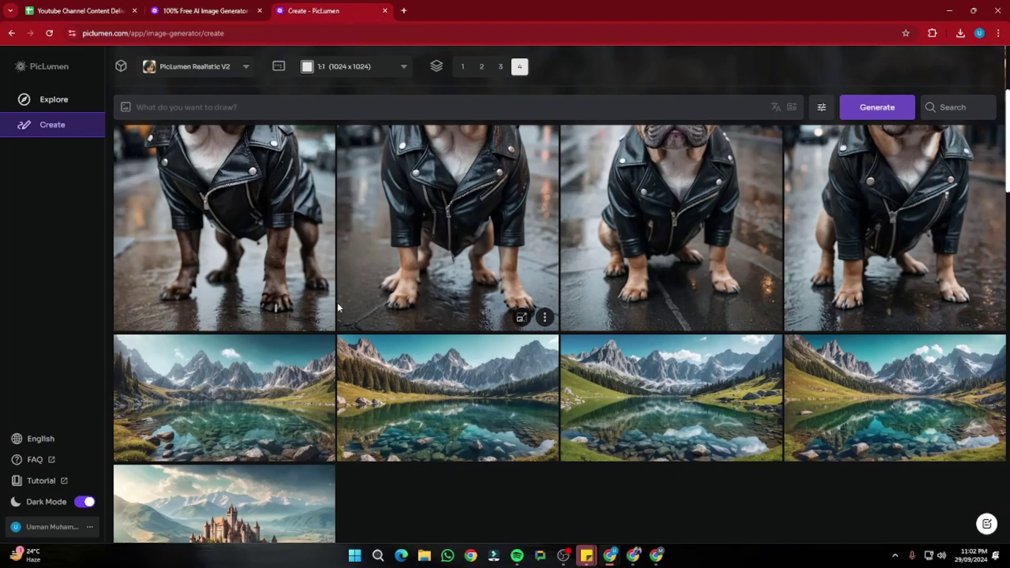
- Browse PicLumen's whole creation history down to the leather-jacket man portraits and return to the mountain lake and castle images
scroll(351, 295, "down", 2)
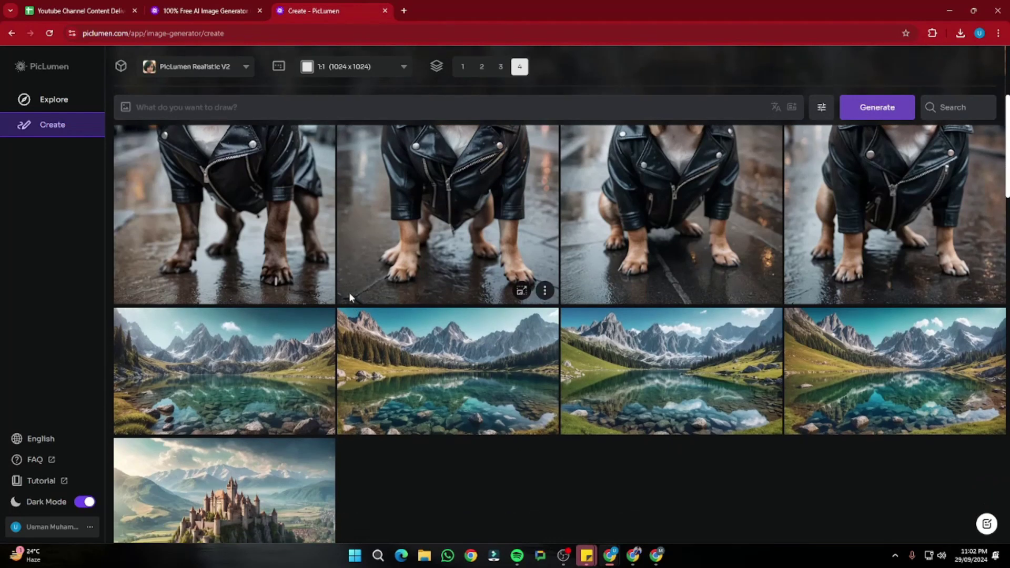
scroll(348, 292, "down", 5)
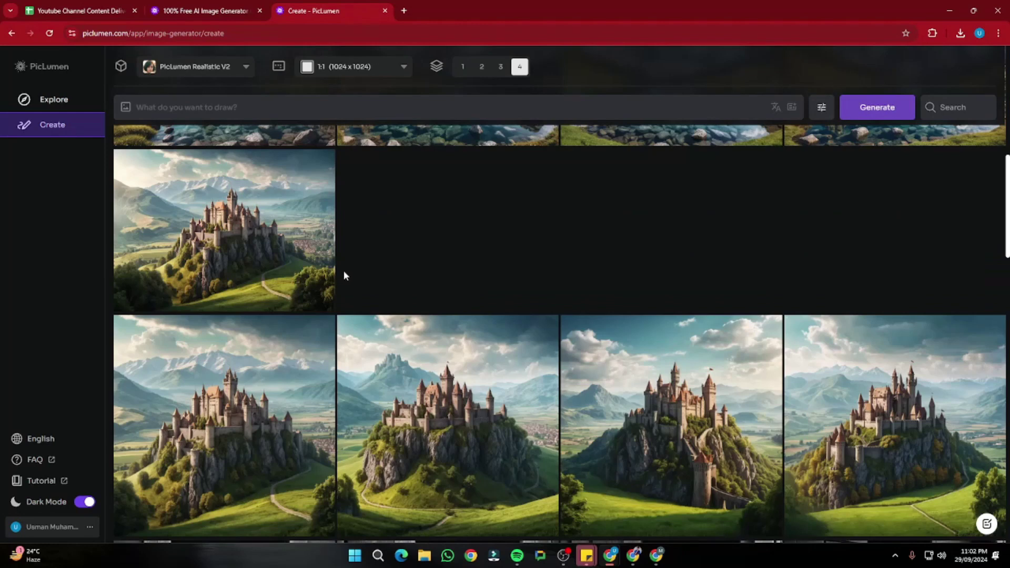
scroll(343, 271, "down", 5)
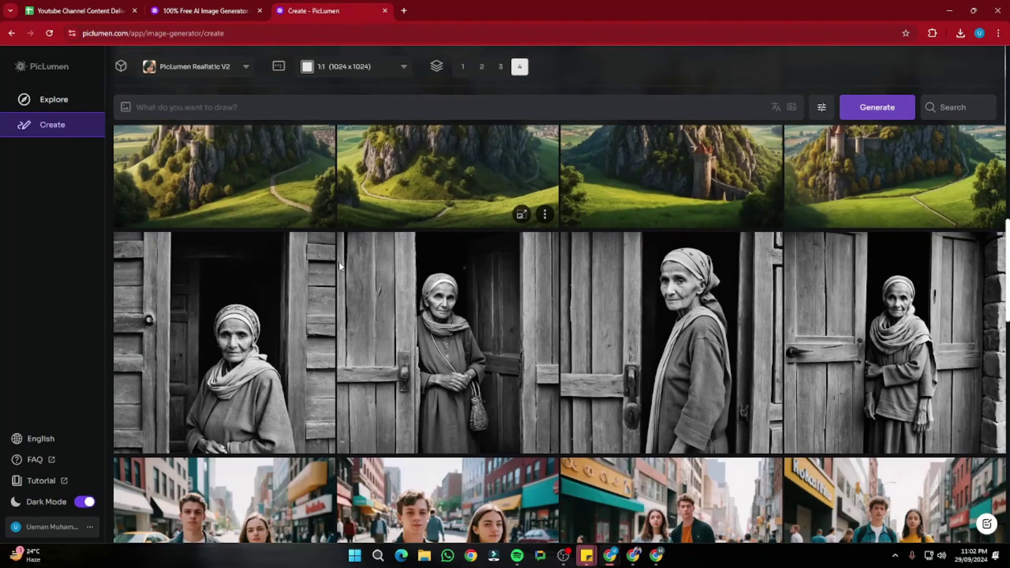
scroll(339, 263, "down", 15)
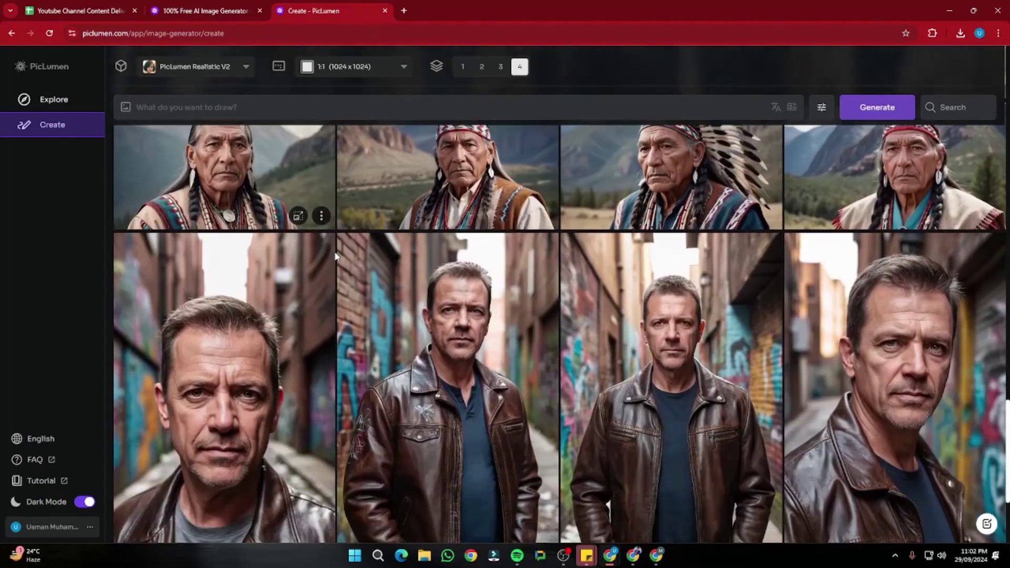
scroll(335, 256, "down", 2)
scroll(335, 257, "up", 7)
scroll(335, 256, "down", 12)
scroll(335, 256, "up", 6)
scroll(335, 256, "down", 3)
scroll(335, 256, "down", 15)
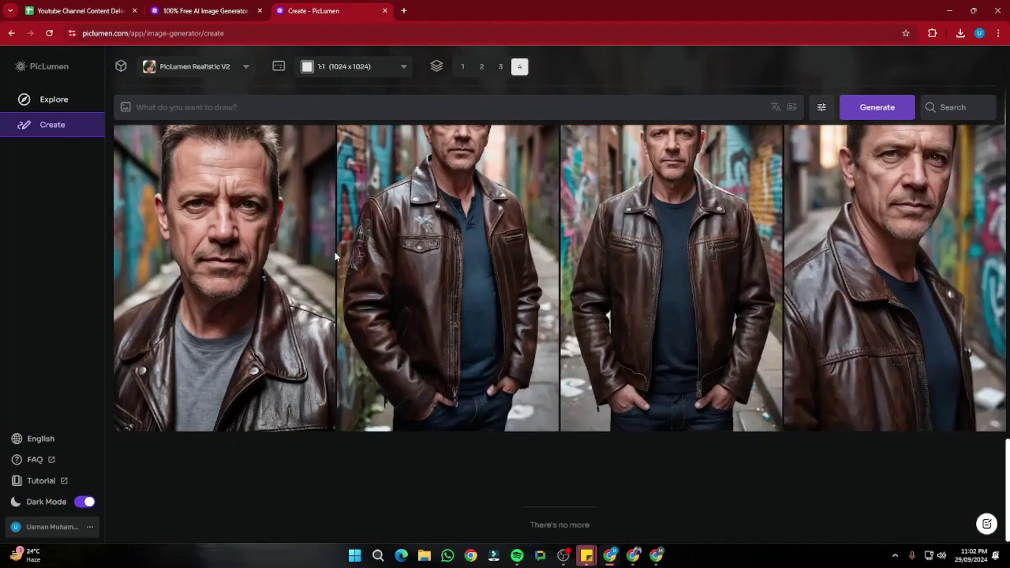
scroll(335, 256, "up", 2)
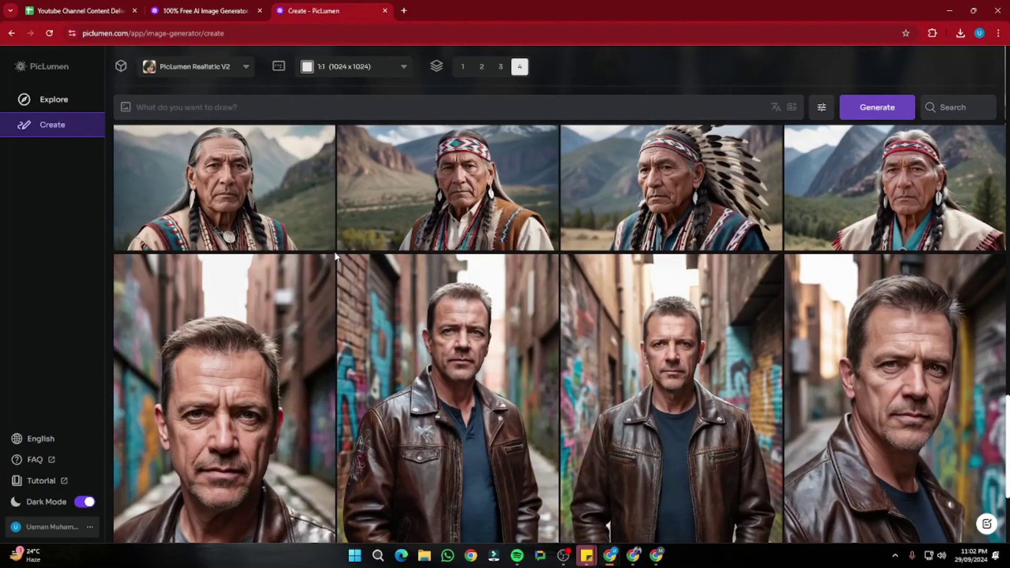
scroll(335, 256, "up", 20)
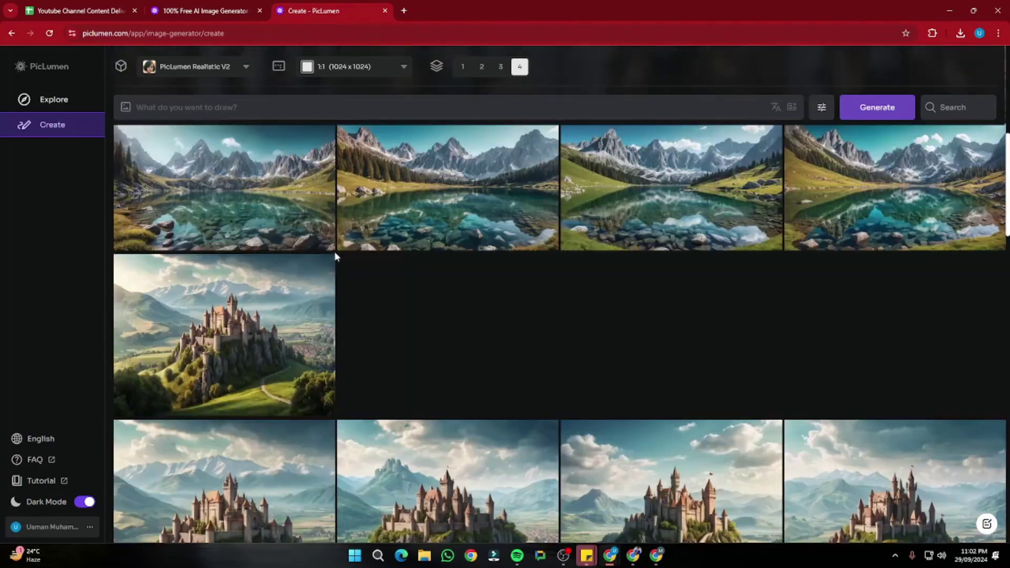